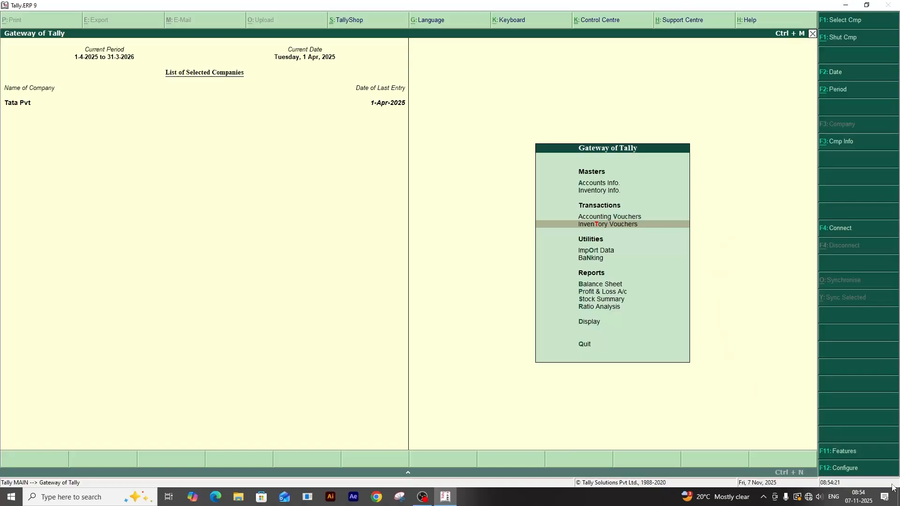
# Open the inventory features settings of the company Tata Pvt.
pyautogui.press('F11')
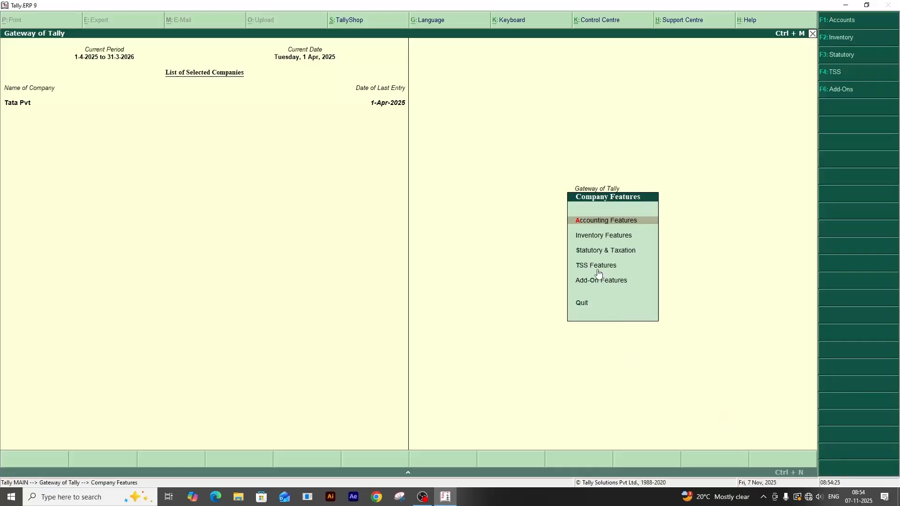
pyautogui.press('Down')
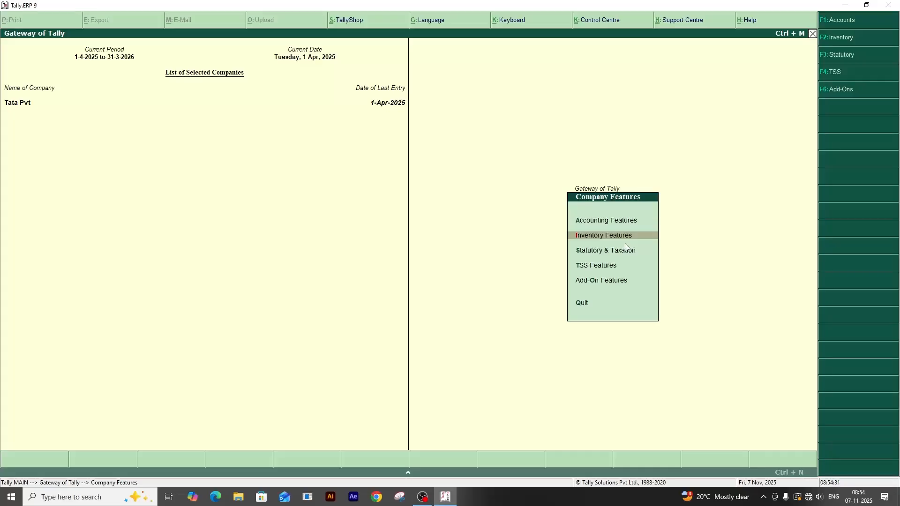
pyautogui.press('Up')
pyautogui.press('Down')
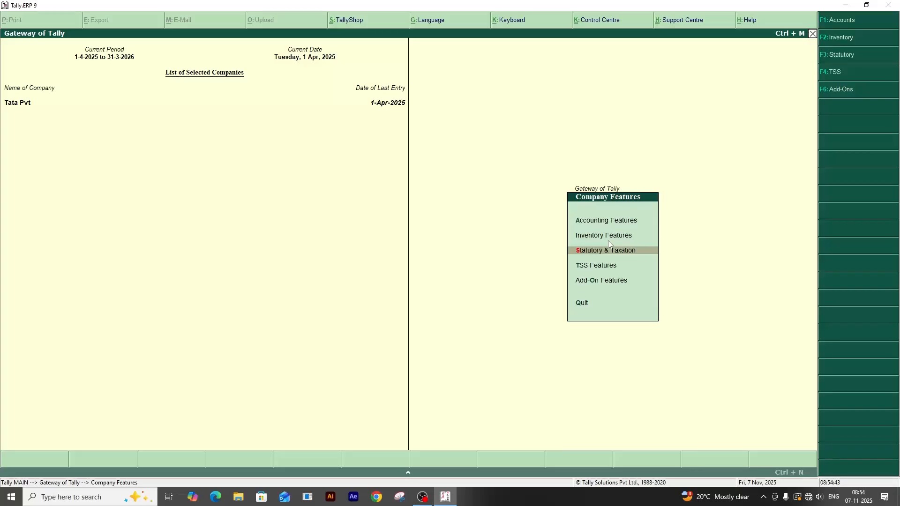
pyautogui.press('Up')
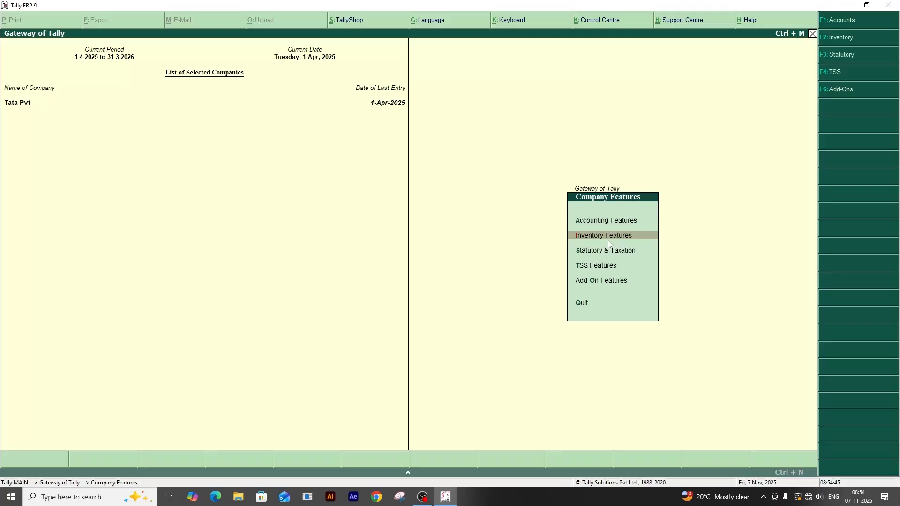
pyautogui.press('Up')
pyautogui.press('Down')
# Set Maintain multiple Godowns to Yes, save the inventory features and return to the Gateway of Tally.
pyautogui.press('Down')
pyautogui.press('Up')
pyautogui.press('Return')
pyautogui.press('Down')
pyautogui.press('Down')
pyautogui.press('Down')
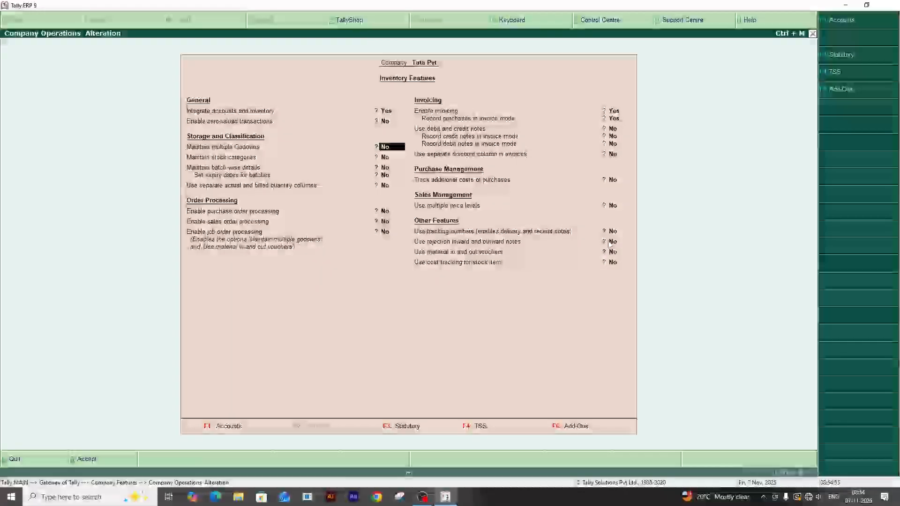
pyautogui.press('Up')
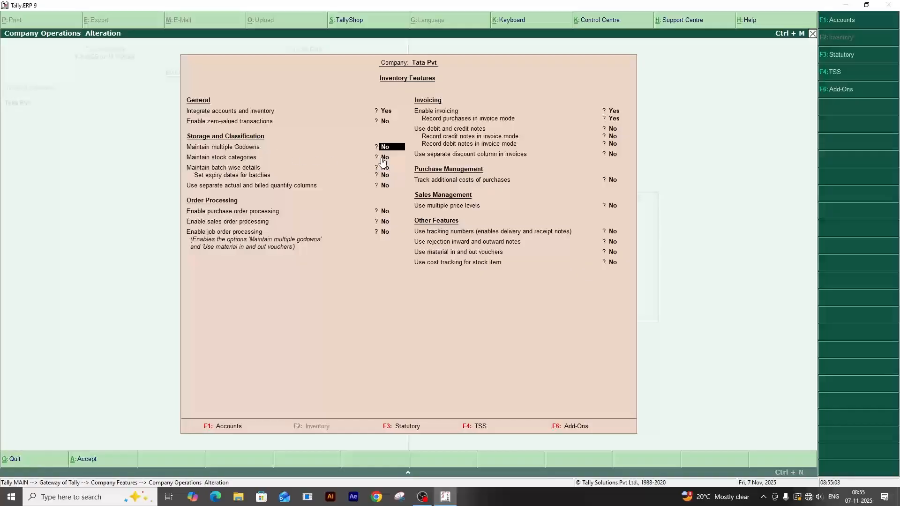
pyautogui.write('y')
pyautogui.press('Return')
pyautogui.press('Return')
pyautogui.press('Return')
pyautogui.press('Return')
pyautogui.press('Return')
pyautogui.press('Return')
pyautogui.press('Return')
pyautogui.press('Return')
pyautogui.press('Return')
pyautogui.press('Return')
pyautogui.press('Return')
pyautogui.press('Return')
pyautogui.press('Return')
pyautogui.press('Return')
pyautogui.press('Return')
pyautogui.press('Return')
pyautogui.press('Return')
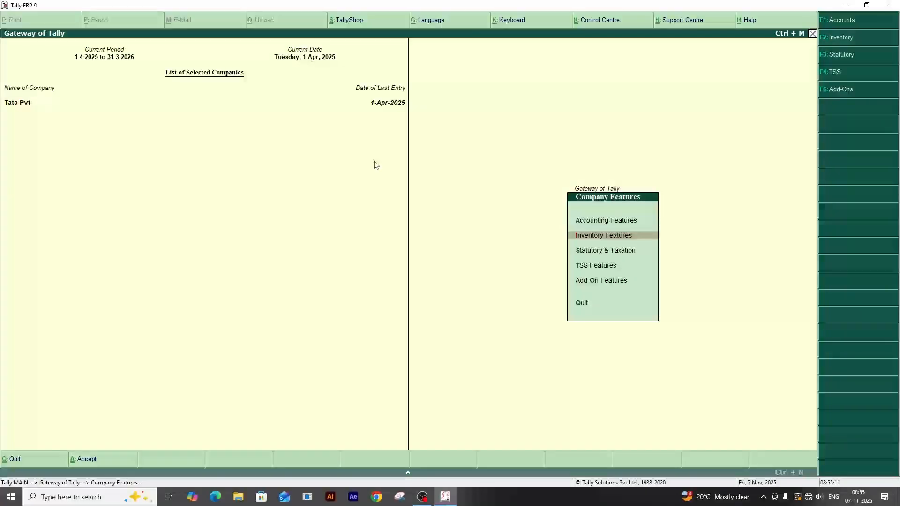
pyautogui.press('Escape')
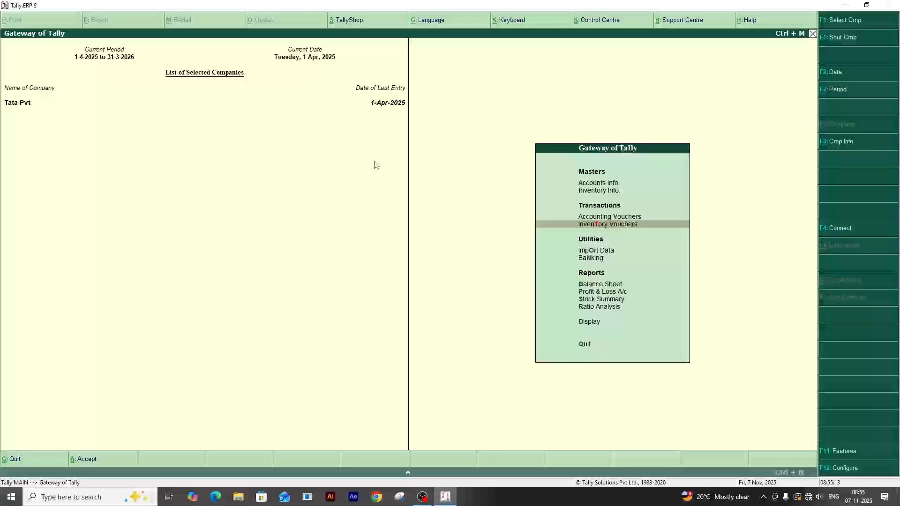
# Open the single godown creation form in the inventory masters.
pyautogui.press('Up')
pyautogui.press('Up')
pyautogui.press('Return')
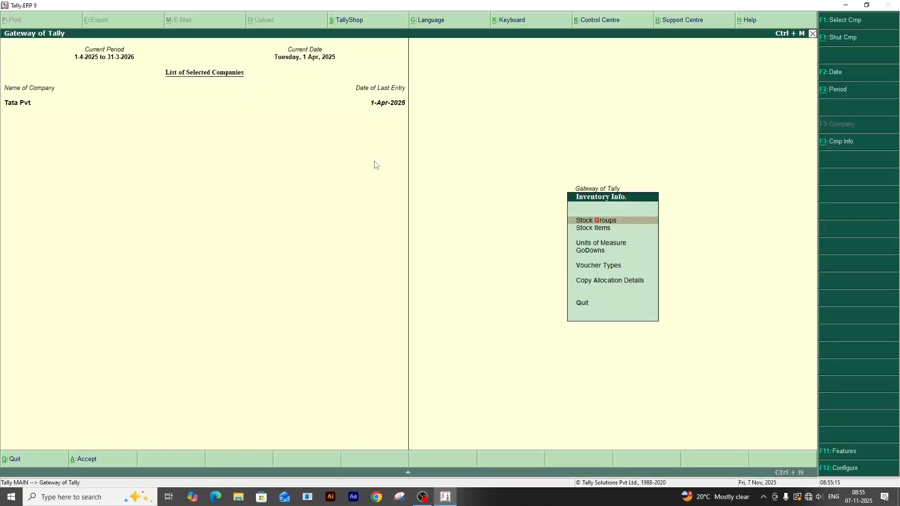
pyautogui.press('Down')
pyautogui.press('Down')
pyautogui.press('Down')
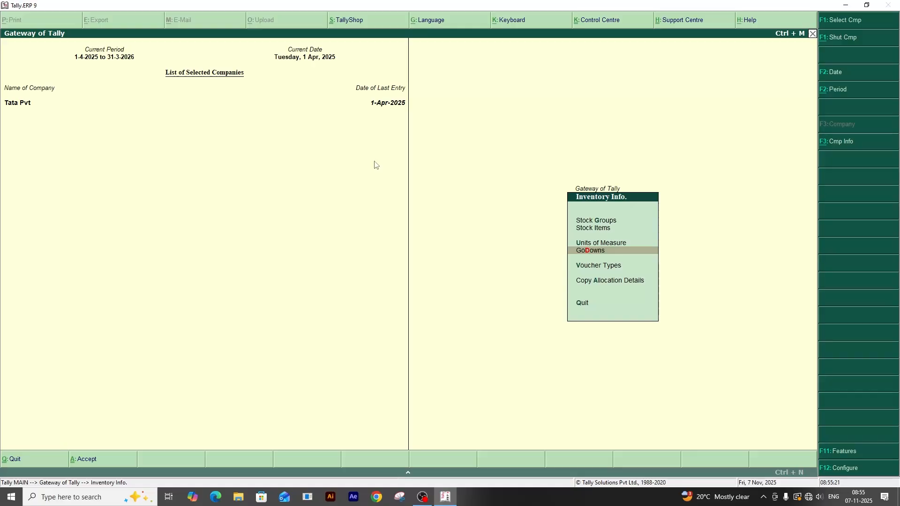
pyautogui.press('Return')
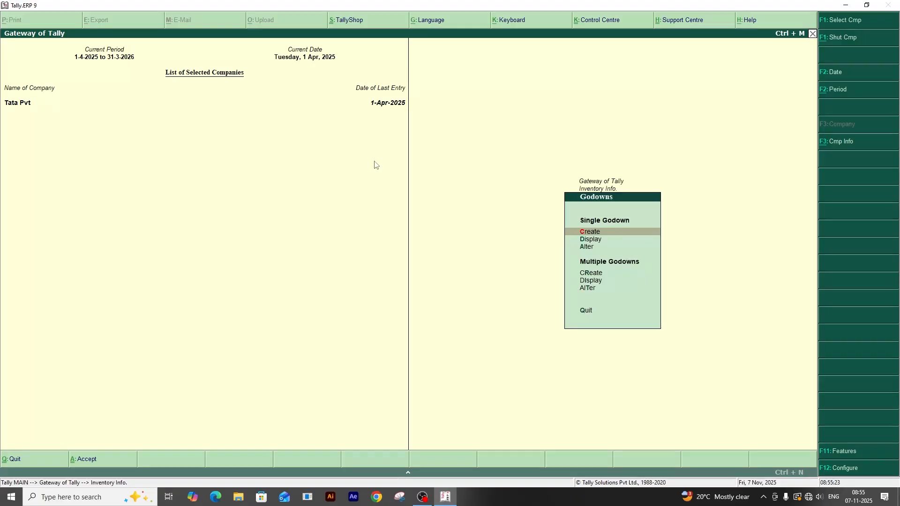
pyautogui.press('Down')
pyautogui.press('Down')
pyautogui.press('Down')
pyautogui.press('Down')
pyautogui.press('Down')
pyautogui.press('Down')
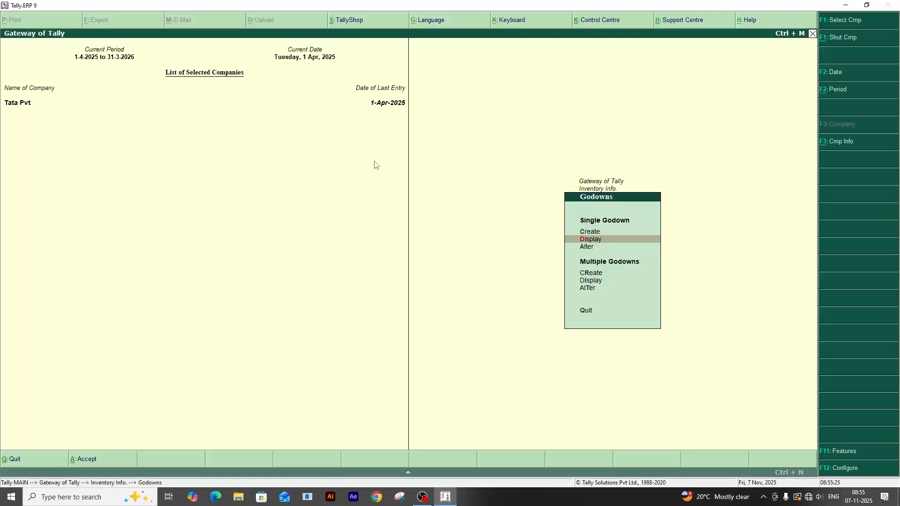
pyautogui.press('Up')
pyautogui.press('Up')
pyautogui.press('Up')
pyautogui.press('Up')
pyautogui.press('Up')
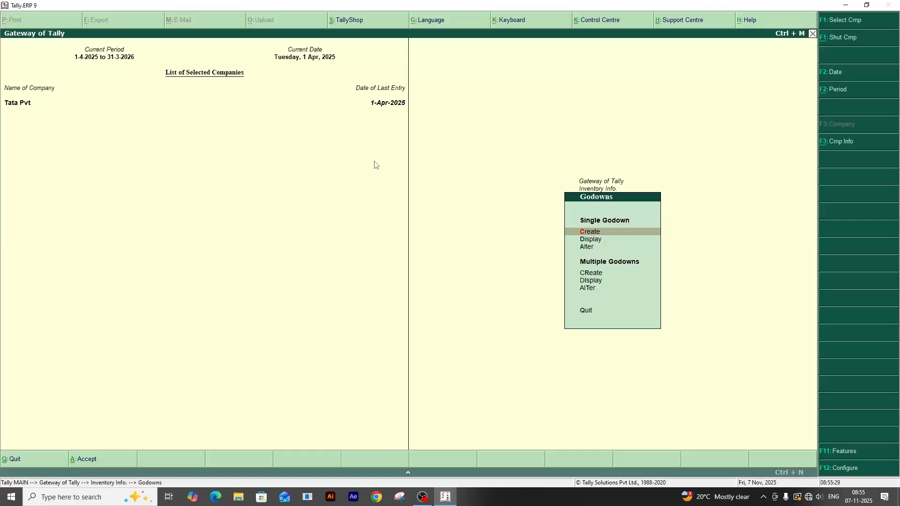
pyautogui.press('Return')
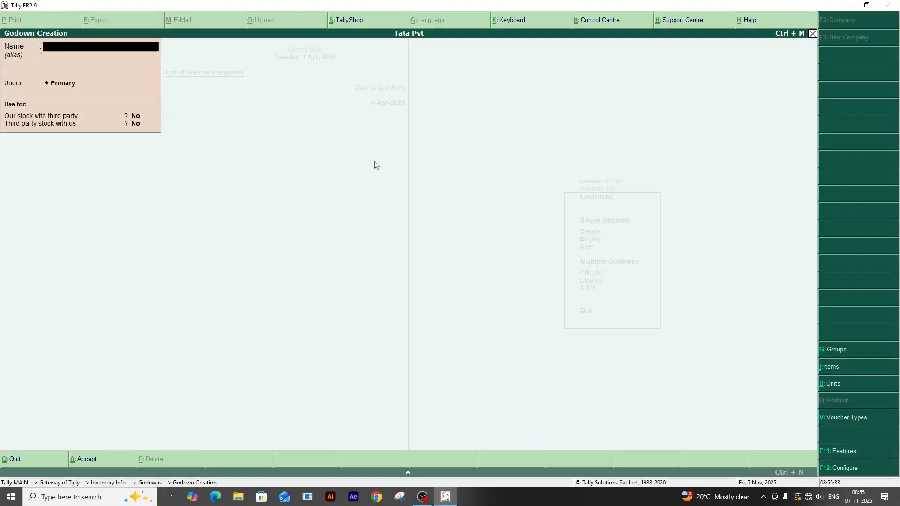
# Create a godown named "Godown Uttar Para" under Primary.
pyautogui.write('GODOWN')
pyautogui.write('ar Para')
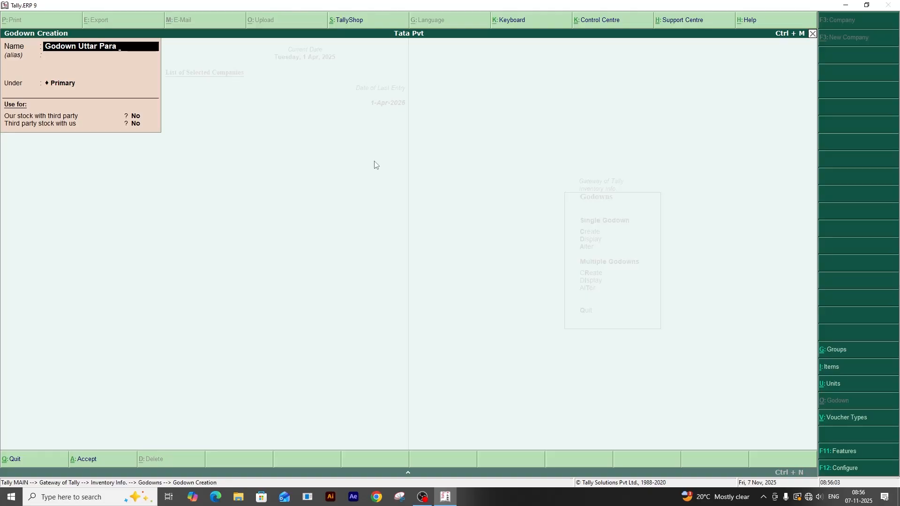
pyautogui.press('Return')
pyautogui.press('Return')
pyautogui.press('Return')
pyautogui.press('Return')
pyautogui.press('Return')
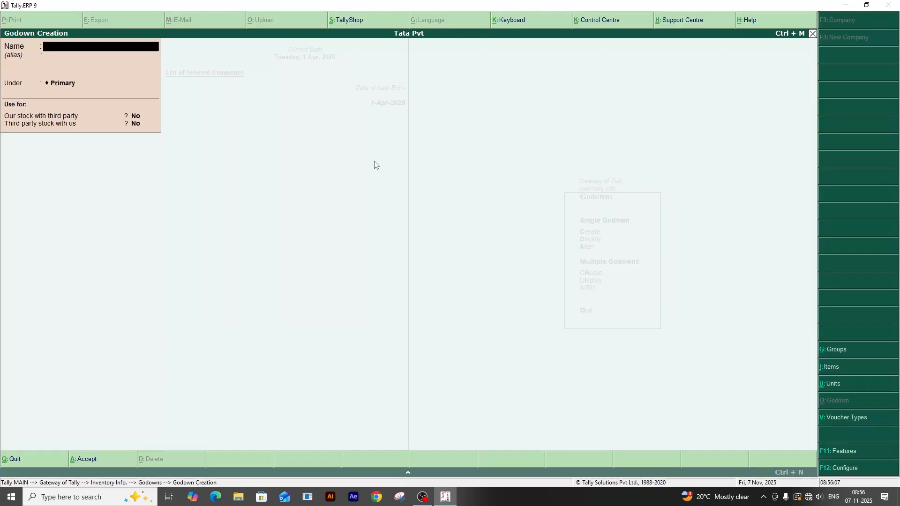
# Create a second godown named "Godown Subhas Koloni" under Primary and leave the creation form.
pyautogui.write('Godown Subhas Koloni')
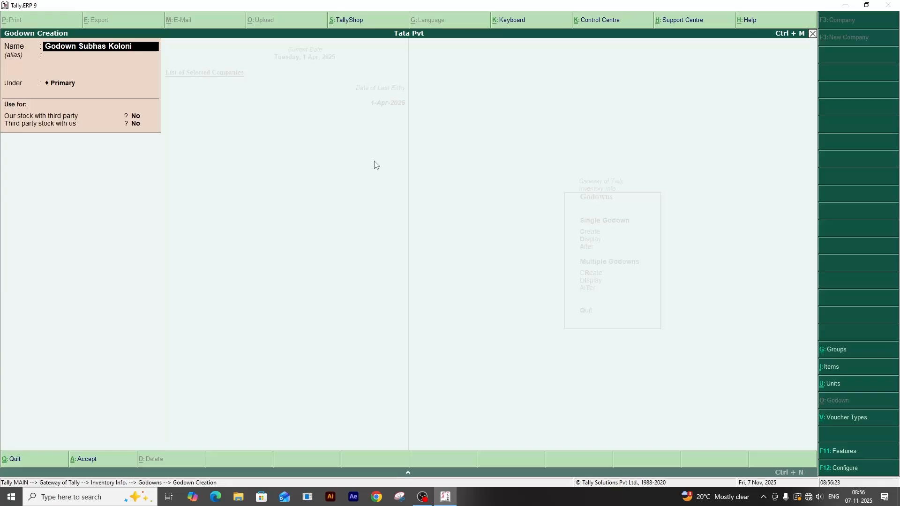
pyautogui.press('Return')
pyautogui.press('Return')
pyautogui.press('Return')
pyautogui.press('Return')
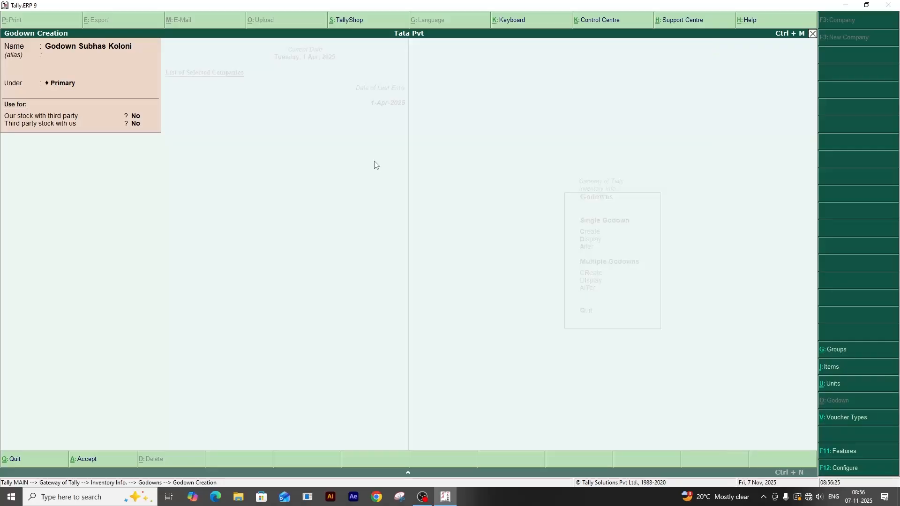
pyautogui.press('n')
pyautogui.press('Escape')
pyautogui.press('y')
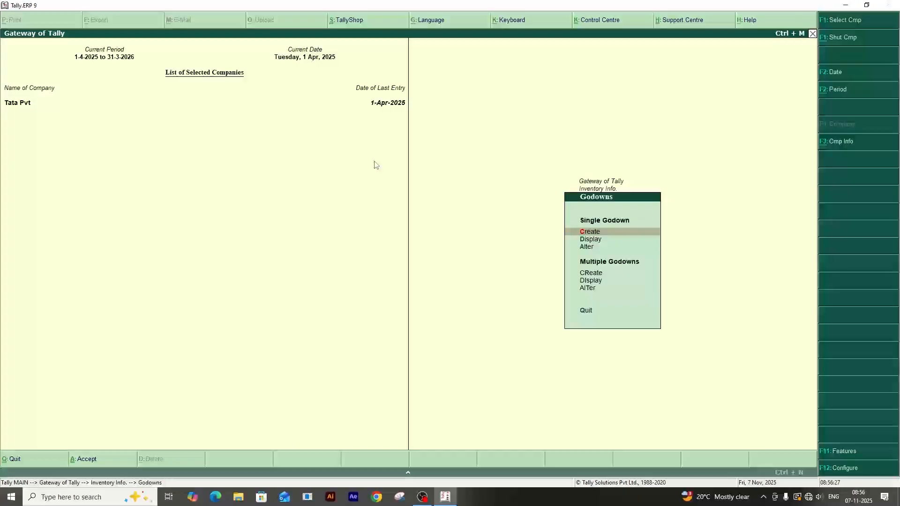
# Display the details of Godown Uttar Para and close them.
pyautogui.press('Down')
pyautogui.press('Return')
pyautogui.press('Down')
pyautogui.press('Down')
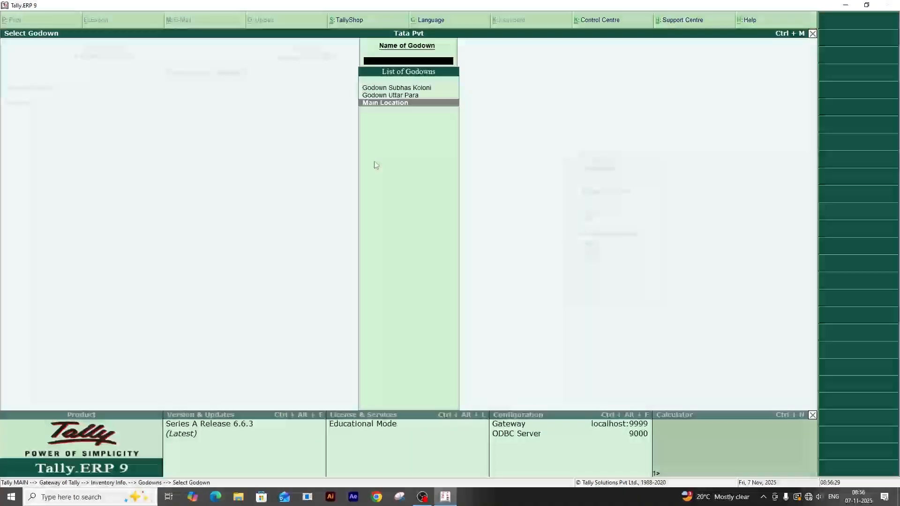
pyautogui.press('Up')
pyautogui.press('Return')
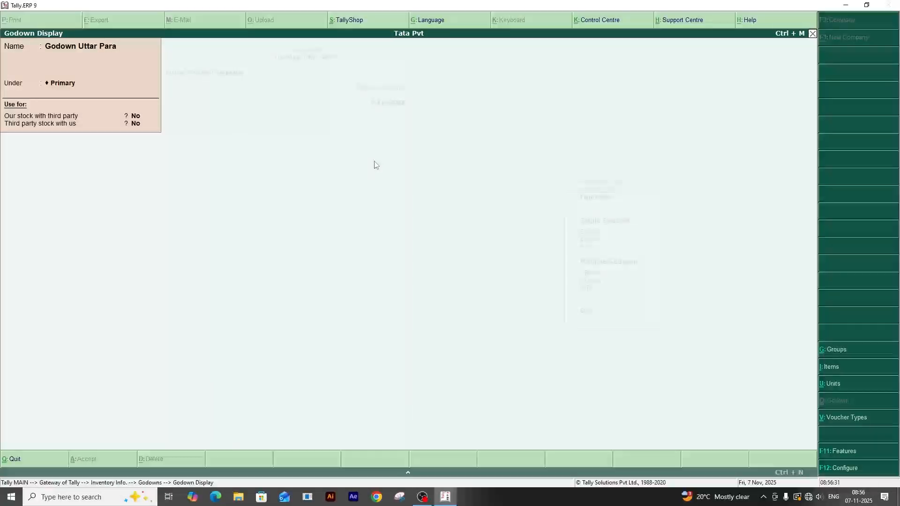
pyautogui.press('Escape')
pyautogui.press('Escape')
# Open Godown Subhas Koloni for alteration and leave it without saving.
pyautogui.press('Down')
pyautogui.press('Return')
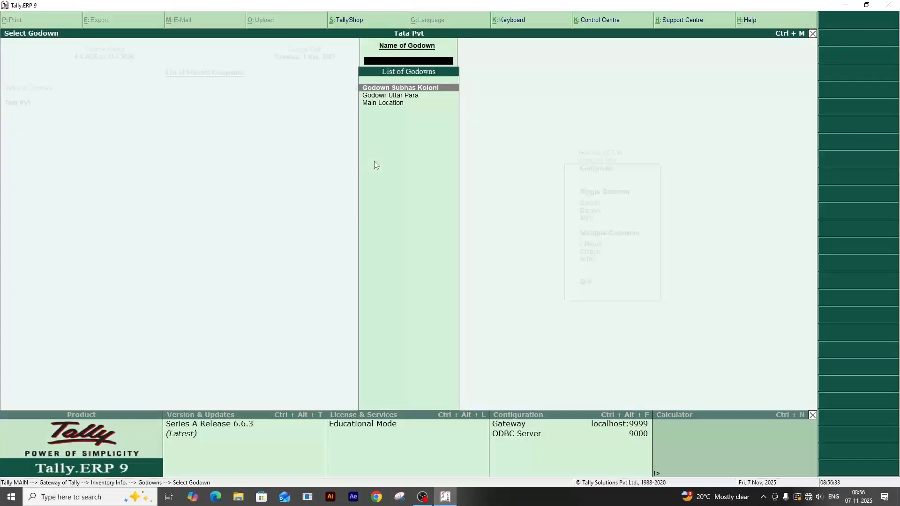
pyautogui.press('Down')
pyautogui.press('Down')
pyautogui.press('Up')
pyautogui.press('Up')
pyautogui.press('Return')
pyautogui.press('BackSpace')
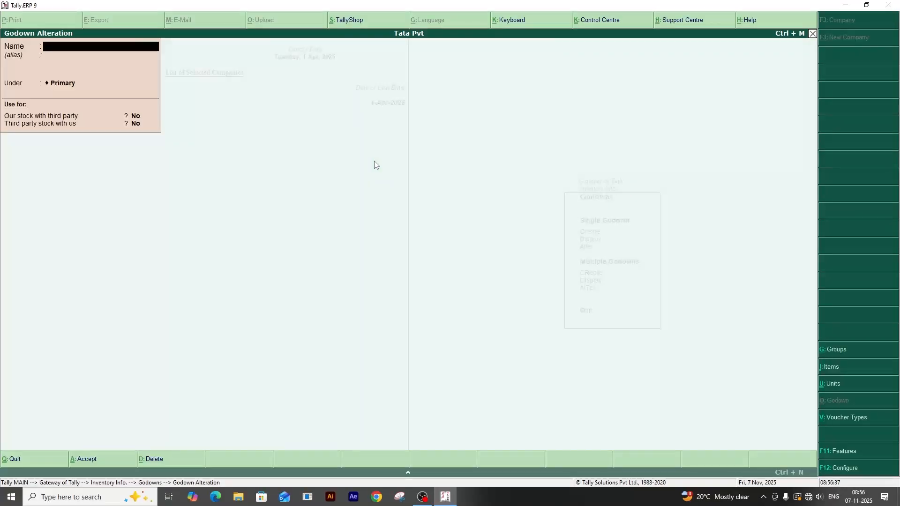
pyautogui.press('Escape')
pyautogui.press('Return')
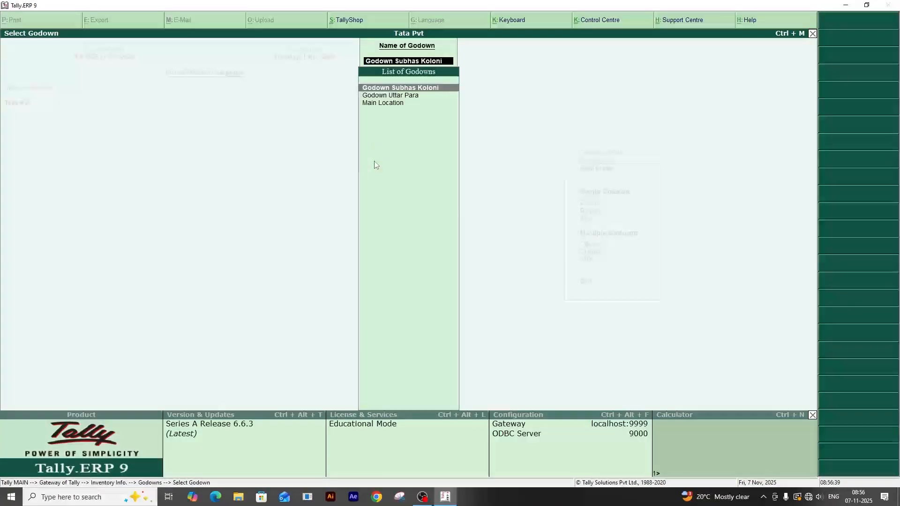
pyautogui.press('Escape')
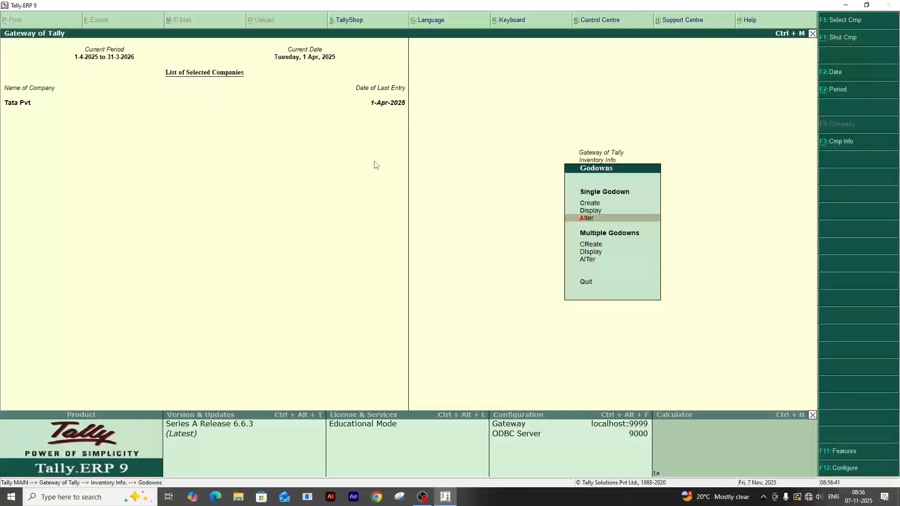
# View the multiple godown creation form for All Items and exit without adding any godown.
pyautogui.press('Down')
pyautogui.press('Return')
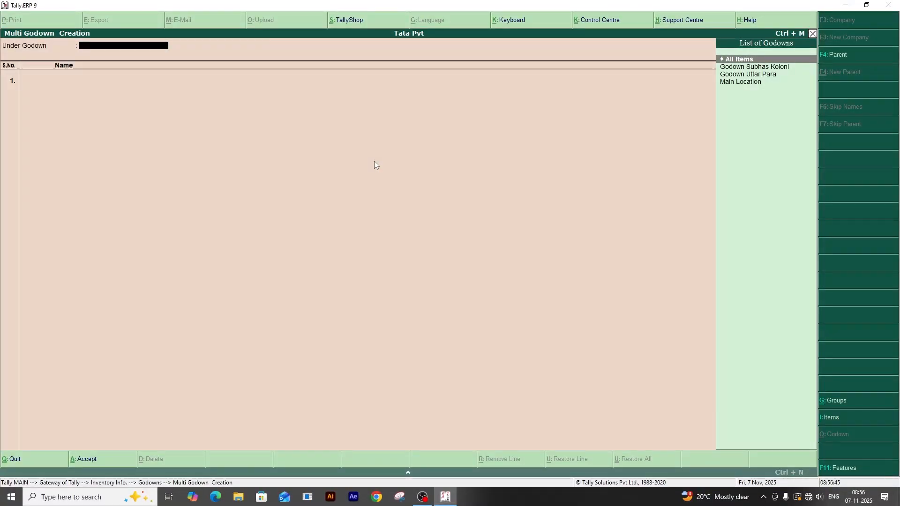
pyautogui.press('Return')
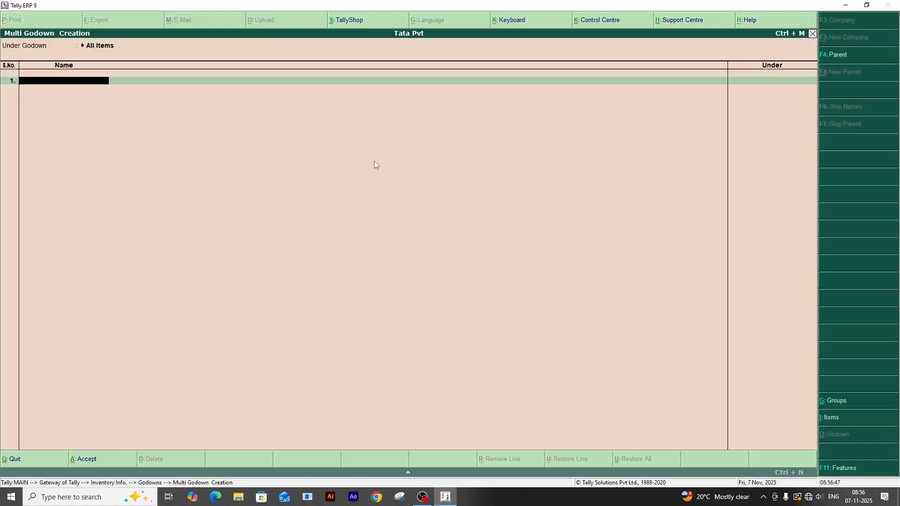
pyautogui.press('Escape')
pyautogui.press('Return')
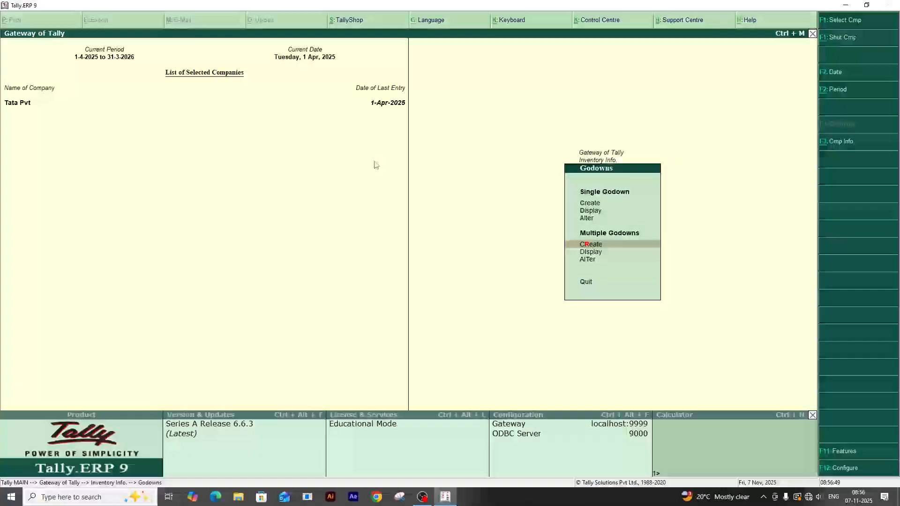
# View Godown Subhas Koloni in the multiple godown display and close it.
pyautogui.press('Down')
pyautogui.press('Return')
pyautogui.press('Down')
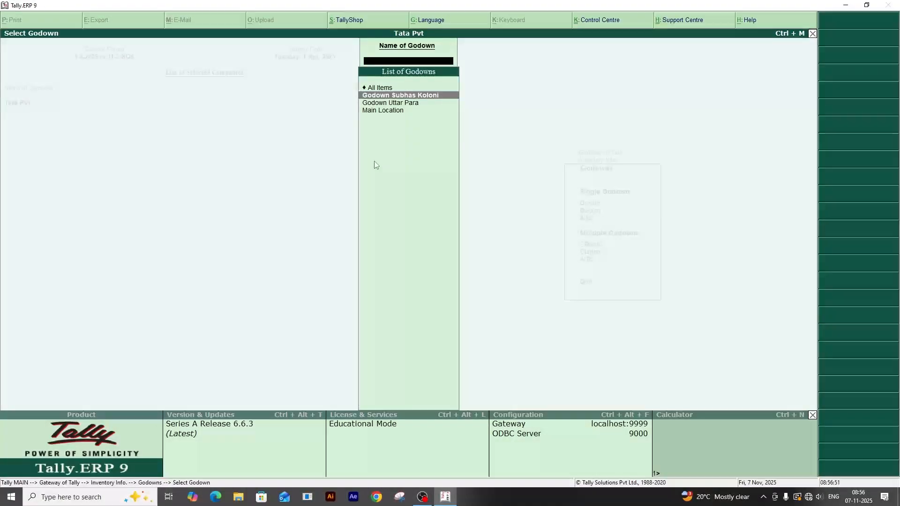
pyautogui.press('Return')
pyautogui.press('Escape')
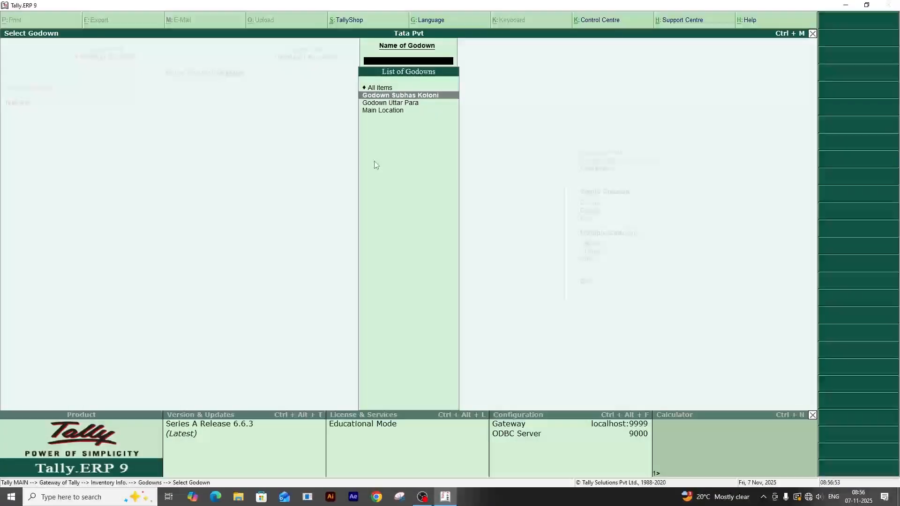
pyautogui.press('Escape')
# View the godown list for multiple alteration and return to the Gateway of Tally.
pyautogui.press('Down')
pyautogui.press('Return')
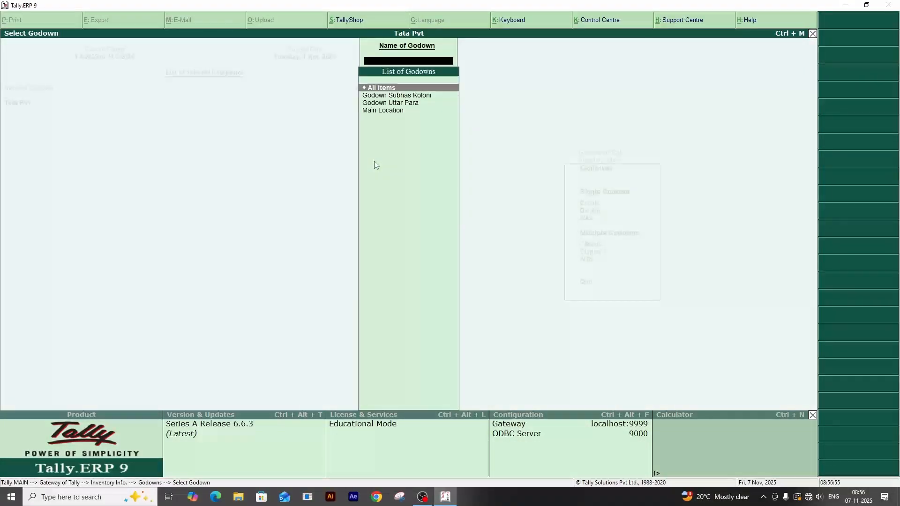
pyautogui.press('Escape')
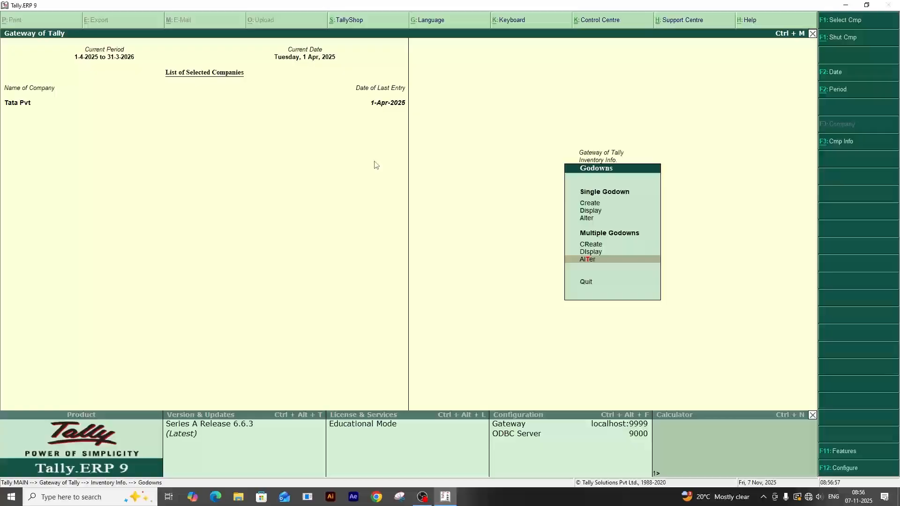
pyautogui.press('Up')
pyautogui.press('Up')
pyautogui.press('Up')
pyautogui.press('Up')
pyautogui.press('Up')
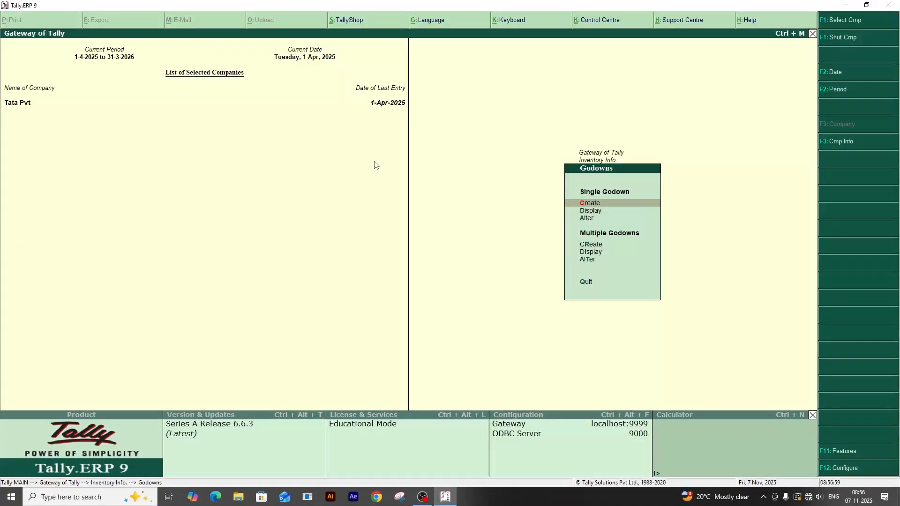
pyautogui.press('Escape')
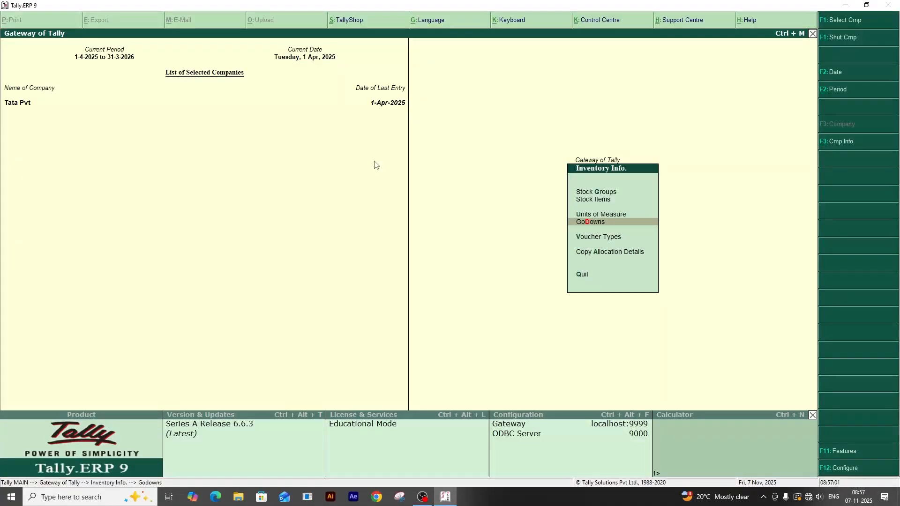
pyautogui.press('Escape')
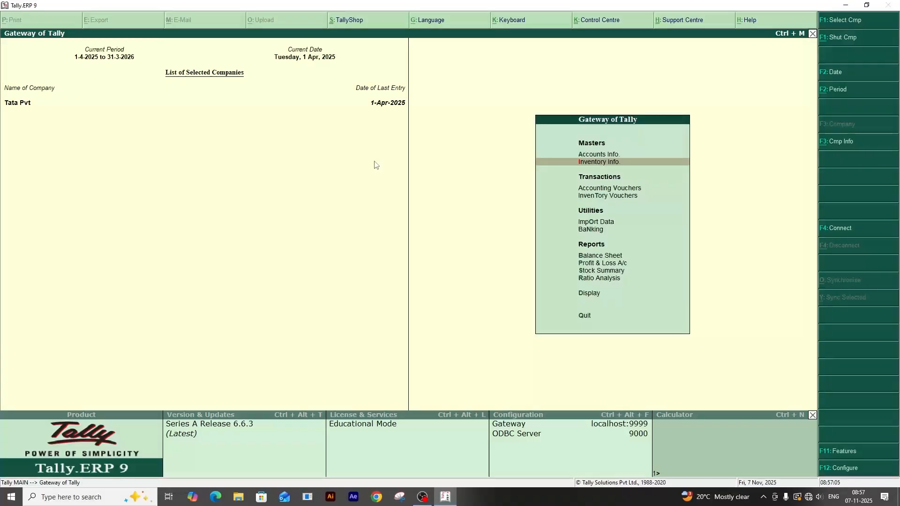
pyautogui.press('Down')
pyautogui.press('Down')
pyautogui.press('Return')
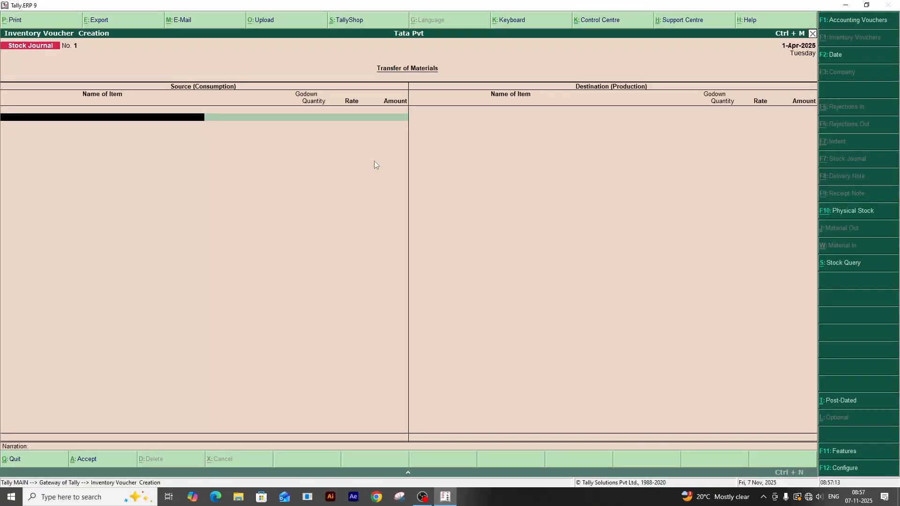
pyautogui.write('N')
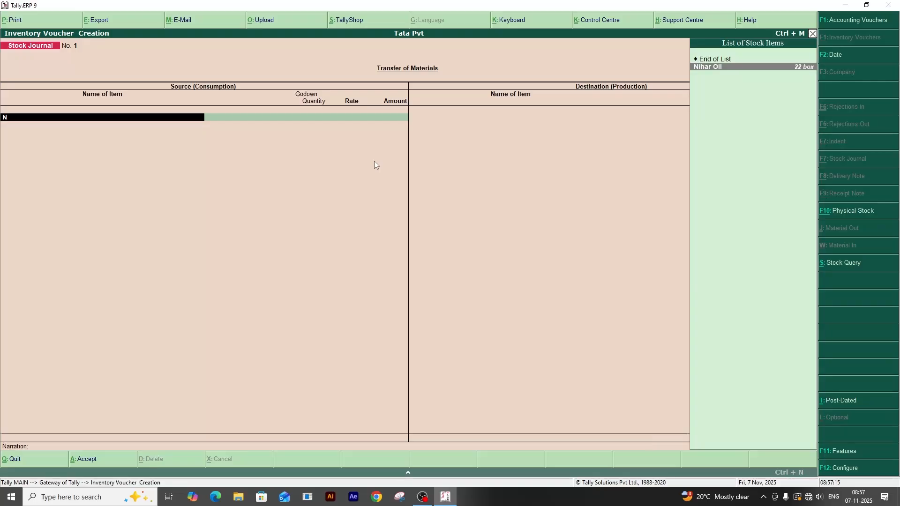
pyautogui.press('Up')
pyautogui.press('Down')
pyautogui.press('Return')
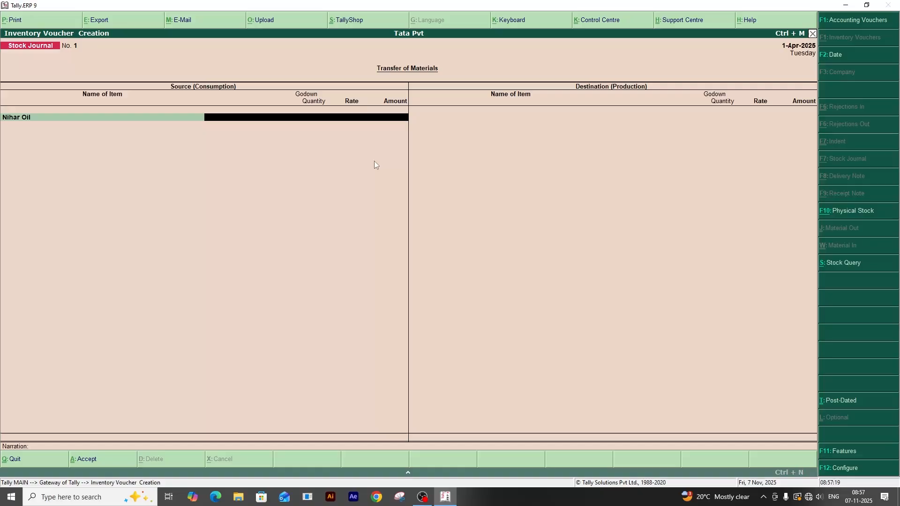
pyautogui.press('Return')
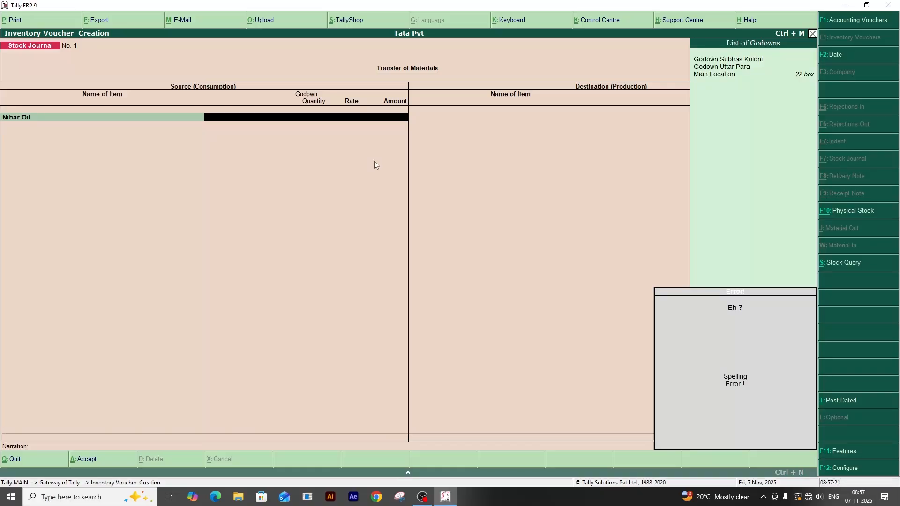
pyautogui.press('Return')
pyautogui.press('Return')
pyautogui.press('Escape')
pyautogui.press('Escape')
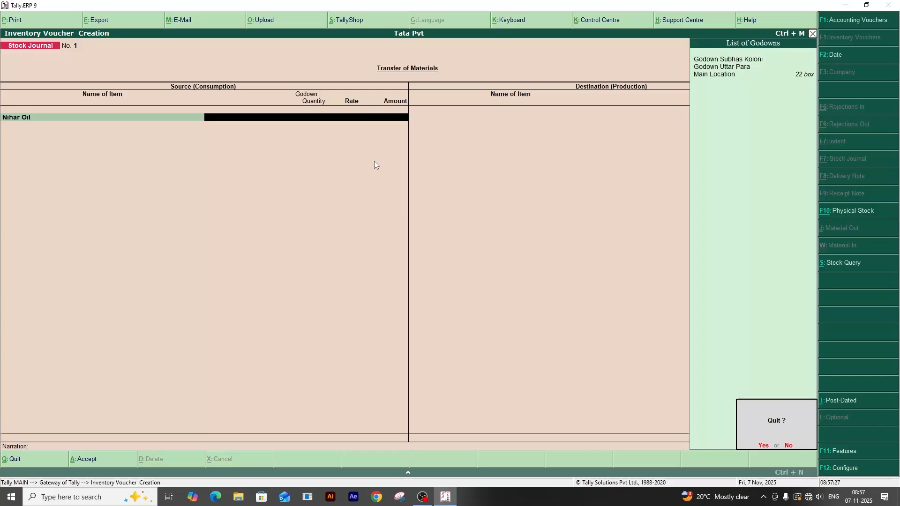
pyautogui.press('Return')
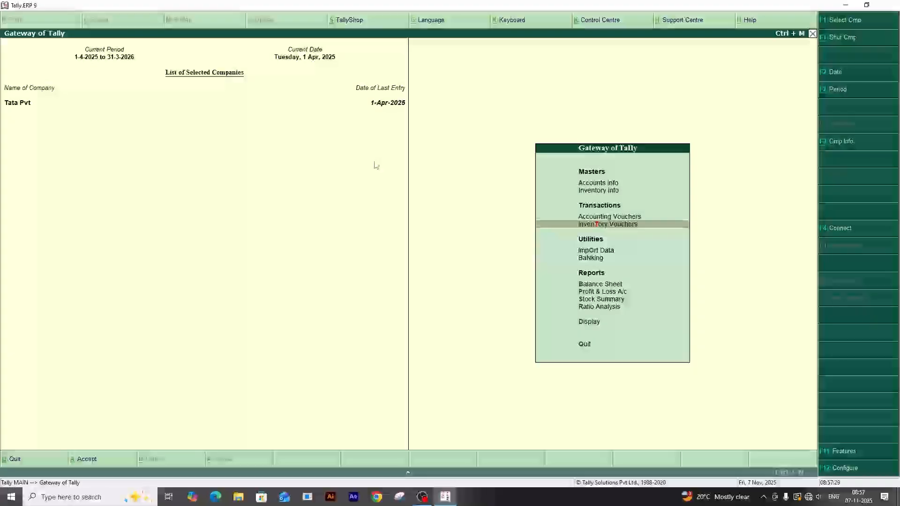
# Start a stock journal voucher with Nihar Oil from Main Location as the source item.
pyautogui.press('Return')
pyautogui.write('N')
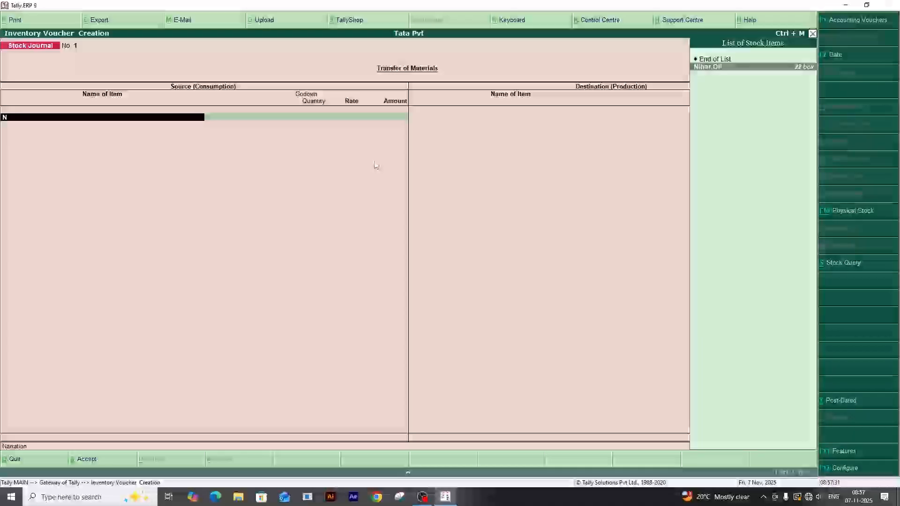
pyautogui.press('Return')
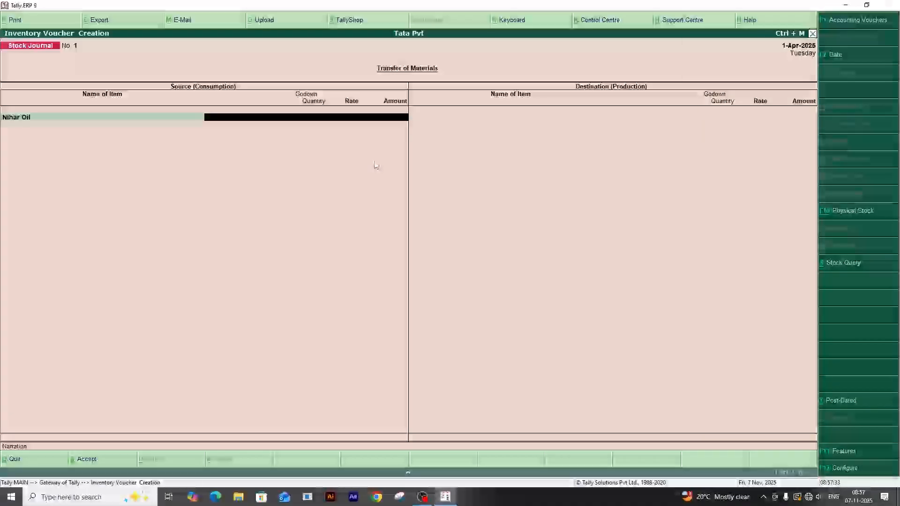
pyautogui.write('M')
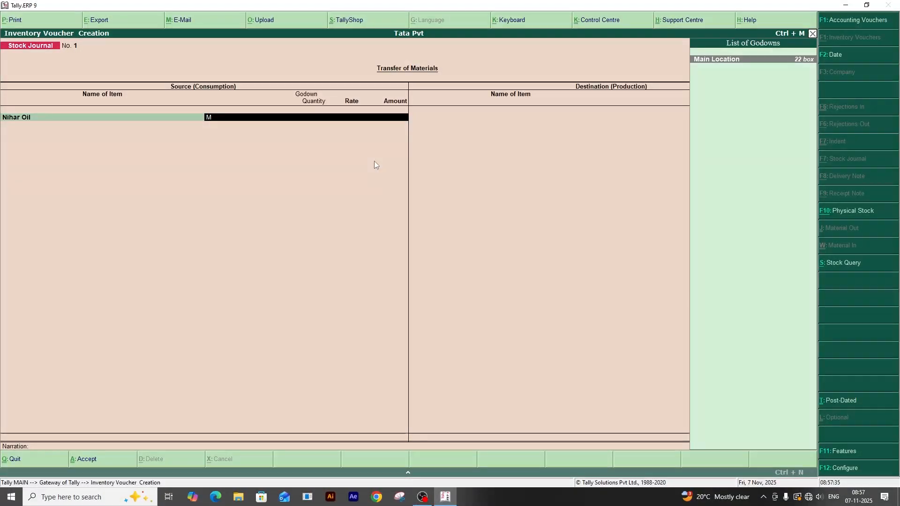
pyautogui.press('BackSpace')
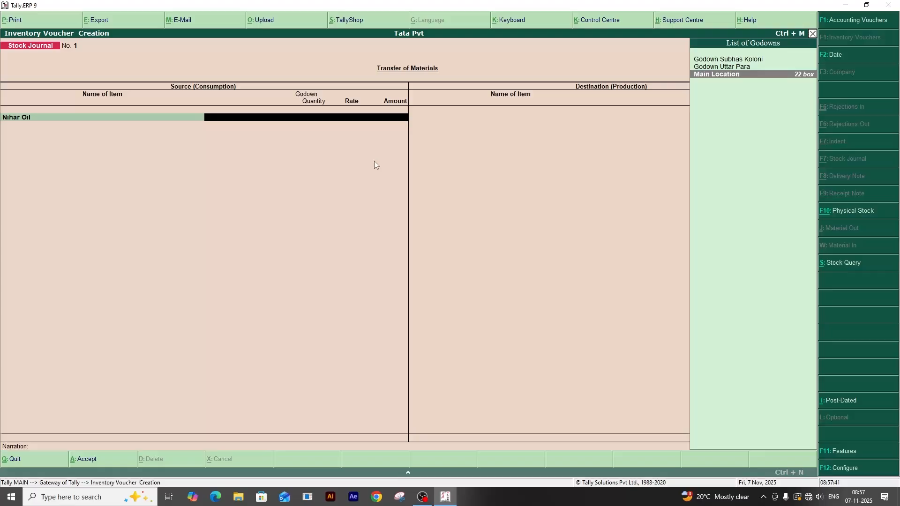
pyautogui.press('Return')
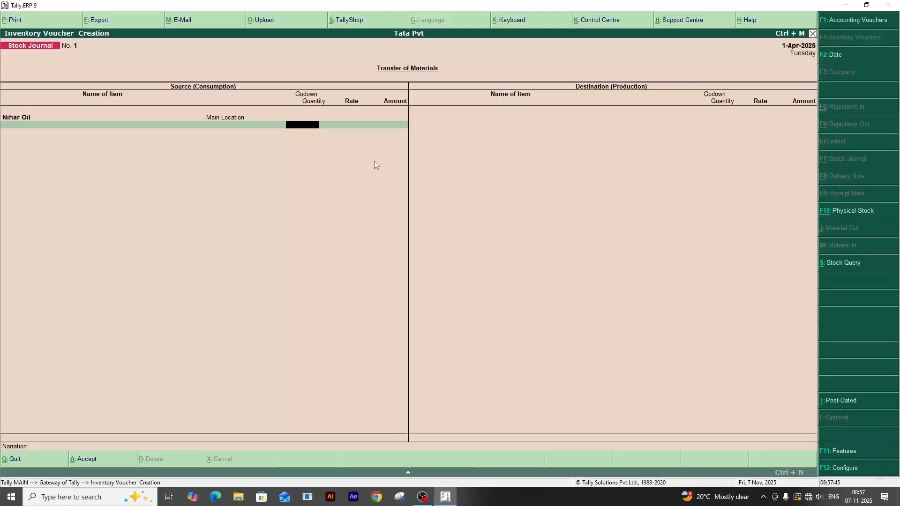
# Set the source quantity to 10 boxes, accept the 250.00/box rate, and end the source item list.
pyautogui.write('10')
pyautogui.press('Return')
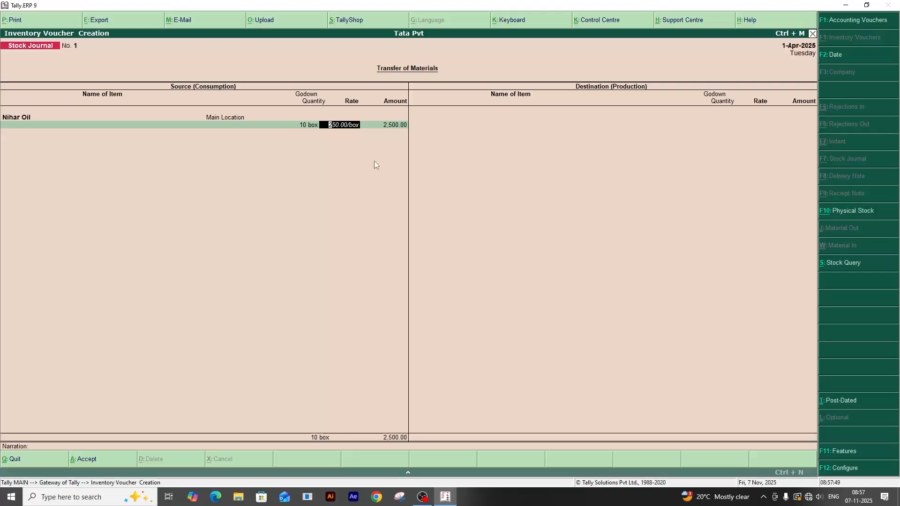
pyautogui.press('Return')
pyautogui.press('Return')
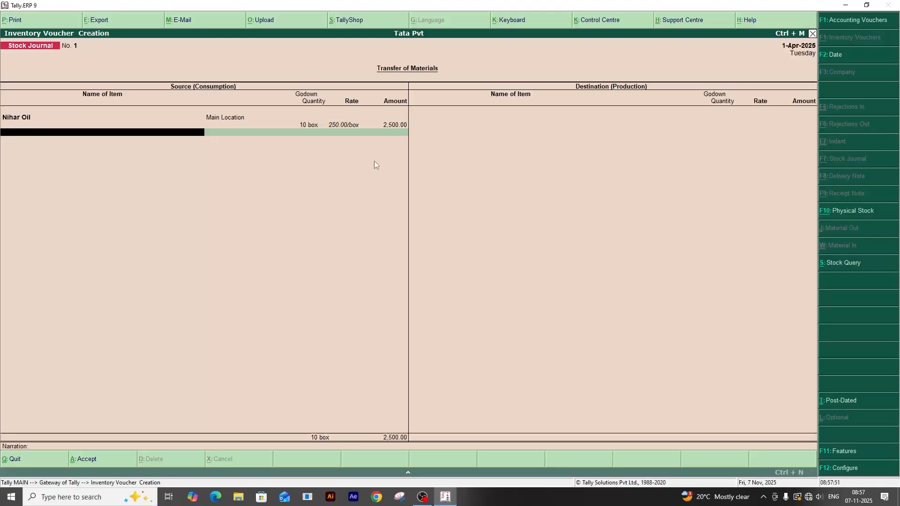
pyautogui.press('Return')
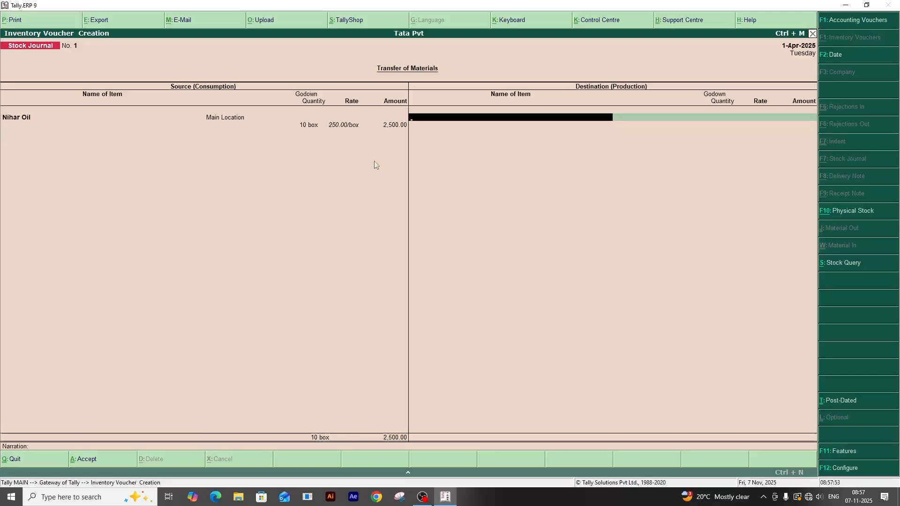
pyautogui.press('BackSpace')
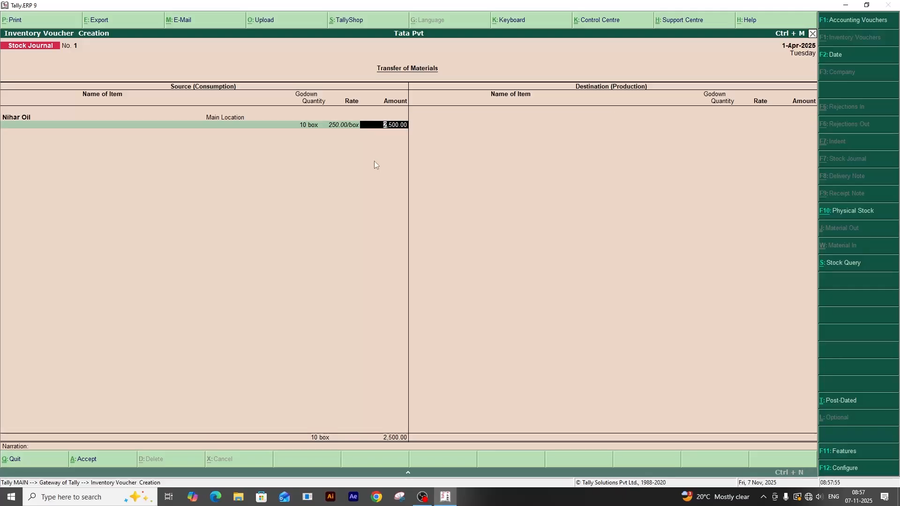
pyautogui.press('Return')
pyautogui.press('Return')
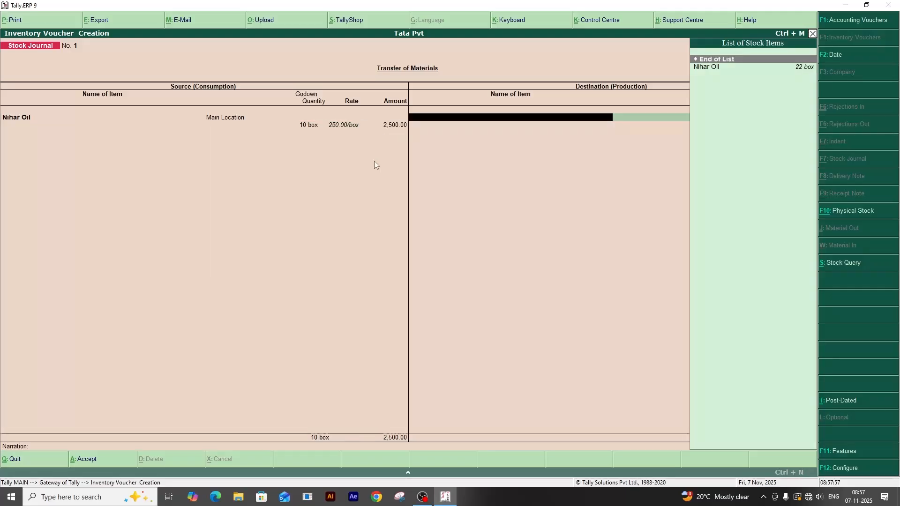
# Choose Nihar Oil as the destination item and Godown Subhas Koloni as its godown.
pyautogui.press('Down')
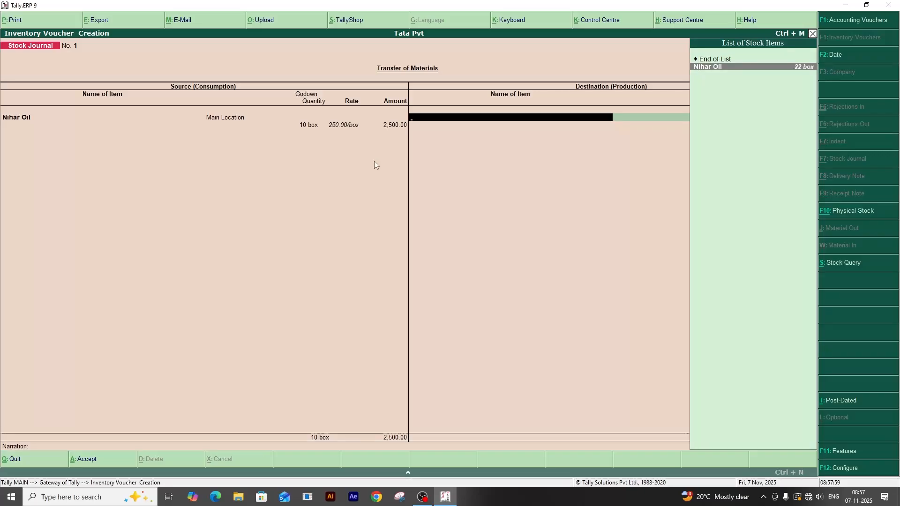
pyautogui.press('Return')
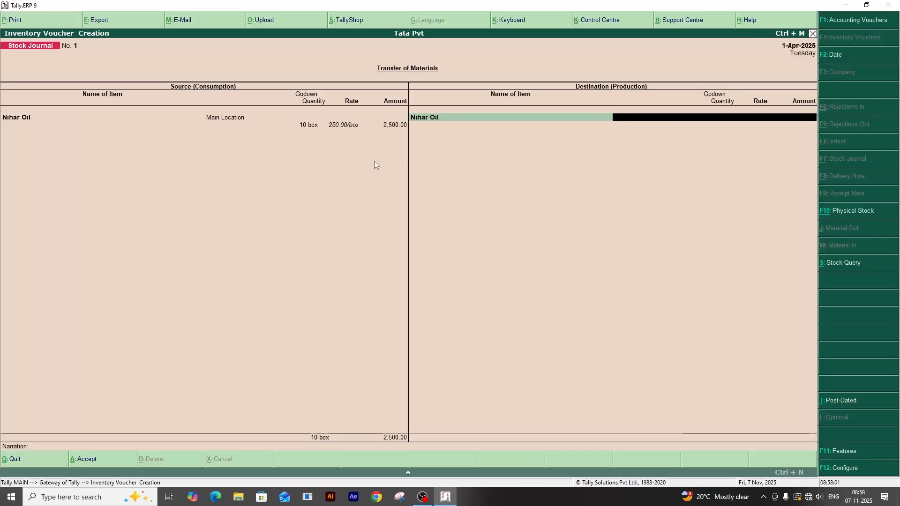
pyautogui.press('Return')
pyautogui.press('Return')
pyautogui.press('Return')
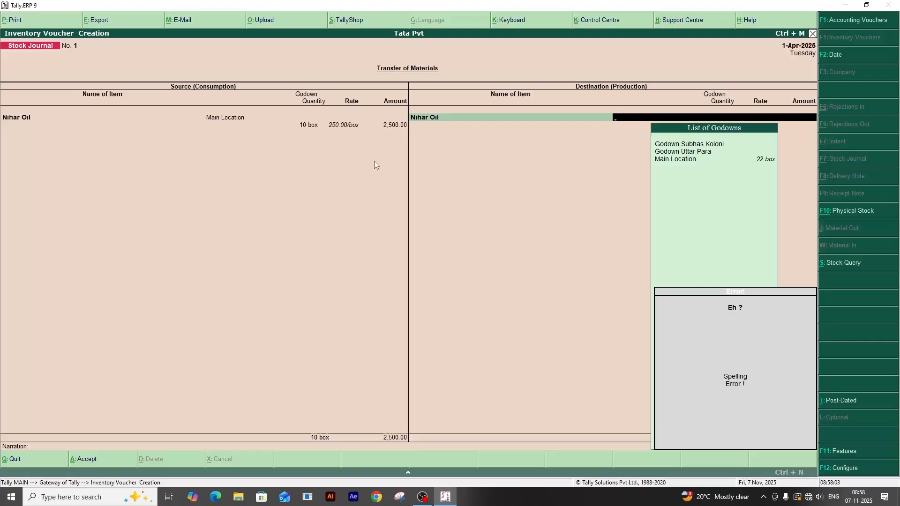
pyautogui.press('BackSpace')
pyautogui.press('BackSpace')
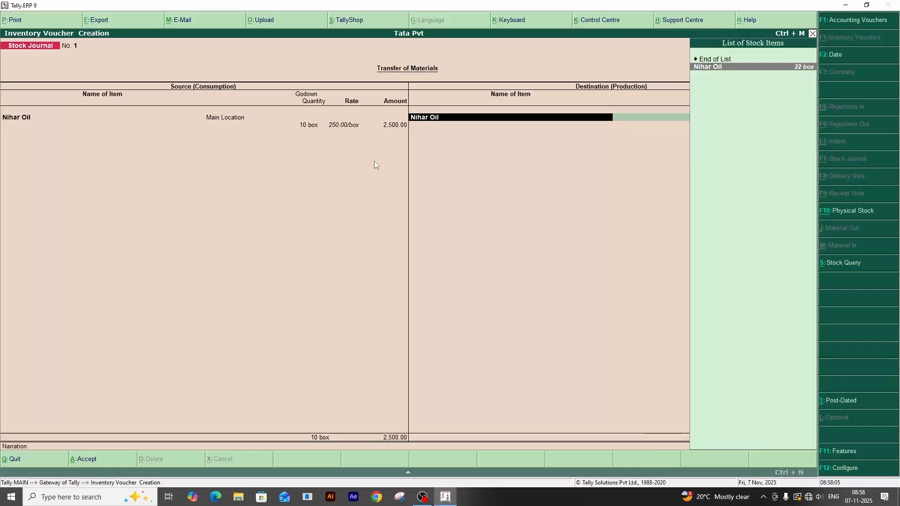
pyautogui.press('Return')
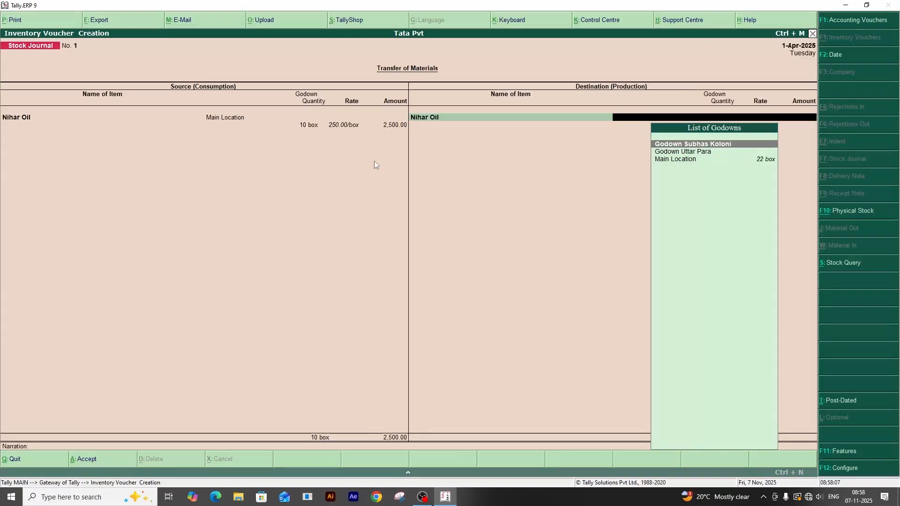
pyautogui.press('Down')
pyautogui.press('Up')
pyautogui.press('Return')
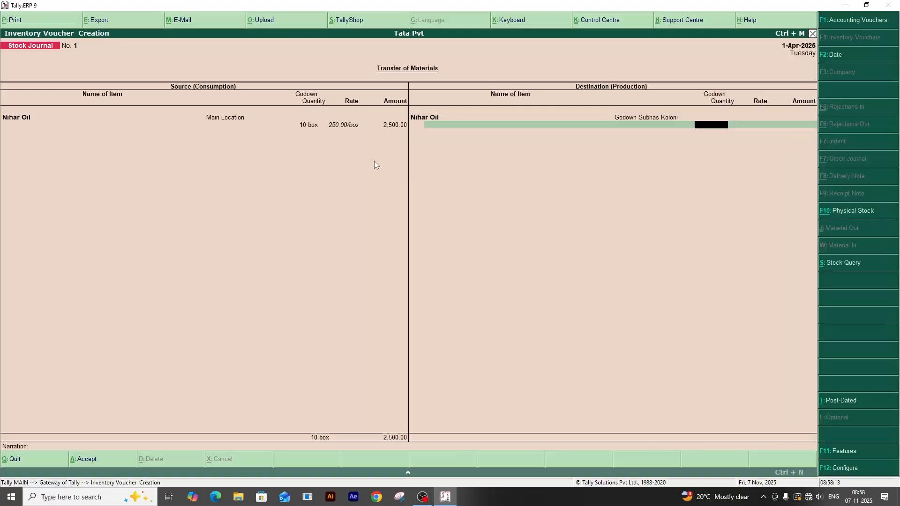
# Set the destination quantity to 10 boxes at 260.00/box and save the stock journal without a narration.
pyautogui.write('10')
pyautogui.press('Return')
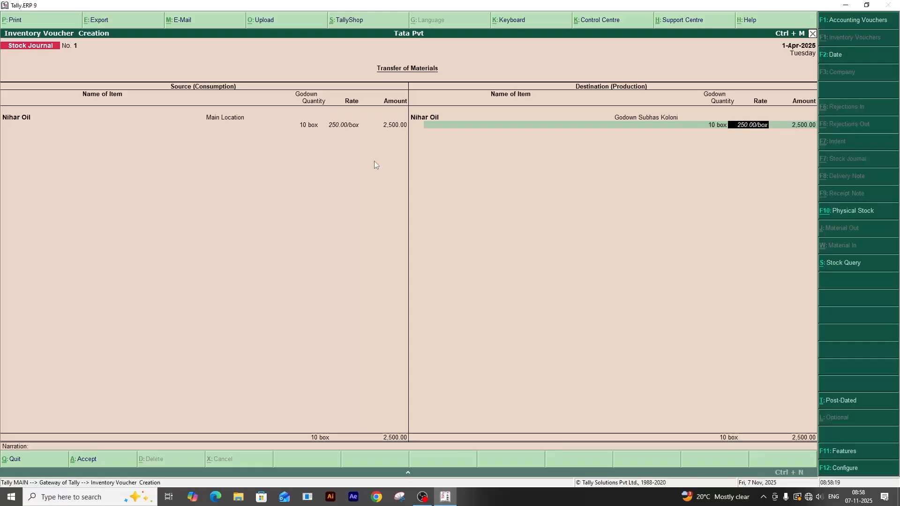
pyautogui.write('160')
pyautogui.press('BackSpace')
pyautogui.press('BackSpace')
pyautogui.press('BackSpace')
pyautogui.write('260')
pyautogui.press('Return')
pyautogui.press('Return')
pyautogui.press('Return')
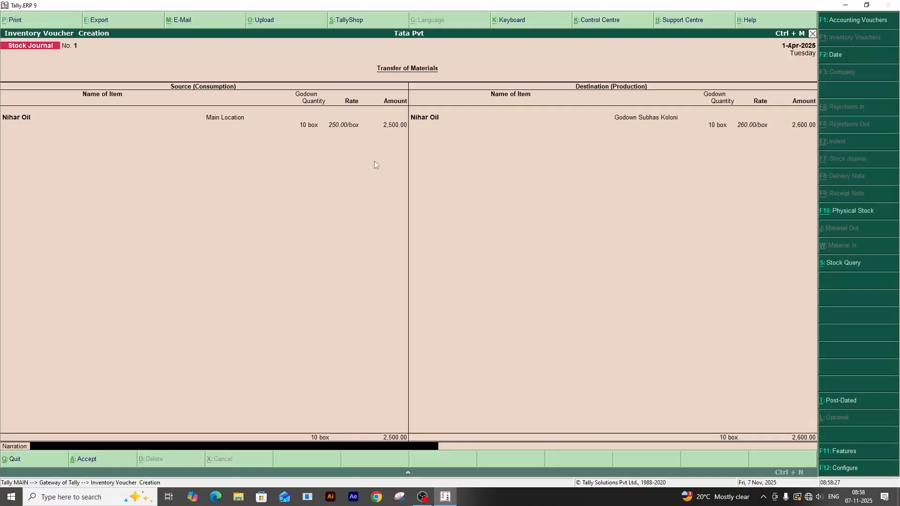
pyautogui.press('Return')
pyautogui.press('Return')
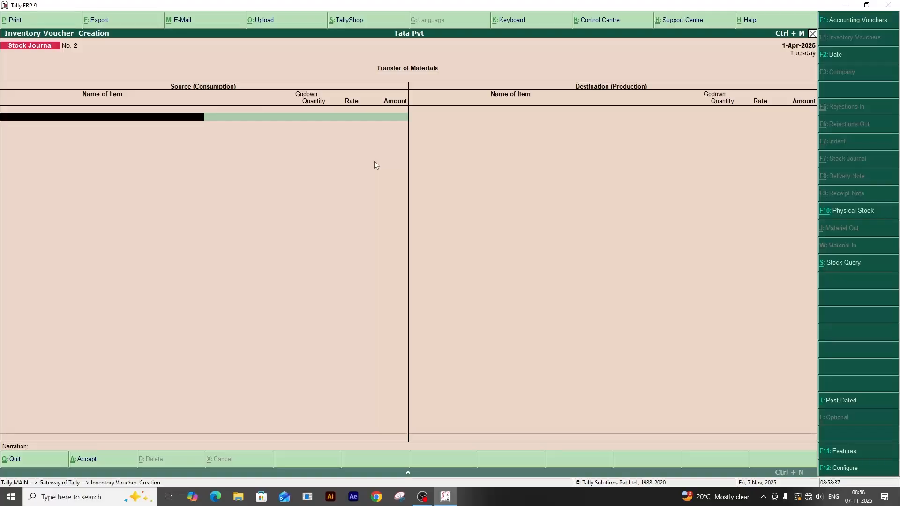
# In the new stock journal, choose Nihar Oil from Godown Subhas Koloni as the source item.
pyautogui.write('S')
pyautogui.press('BackSpace')
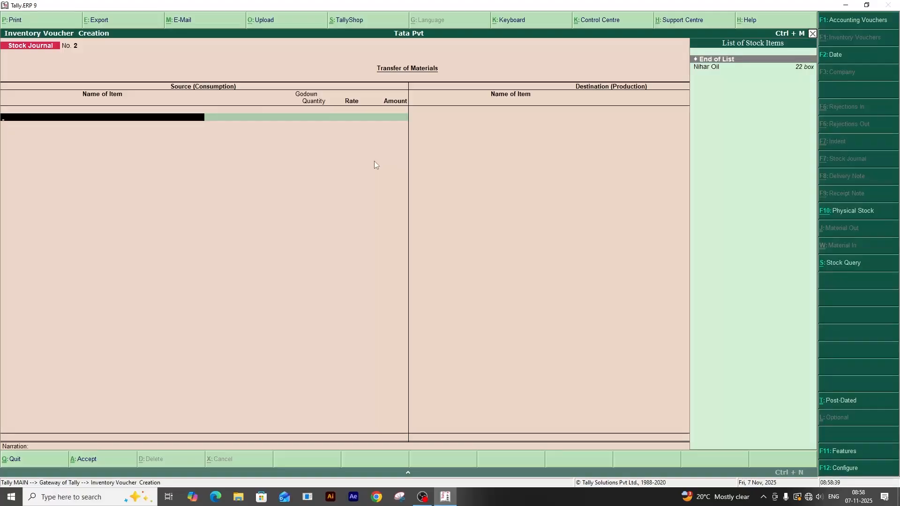
pyautogui.press('Down')
pyautogui.press('Return')
pyautogui.write('S')
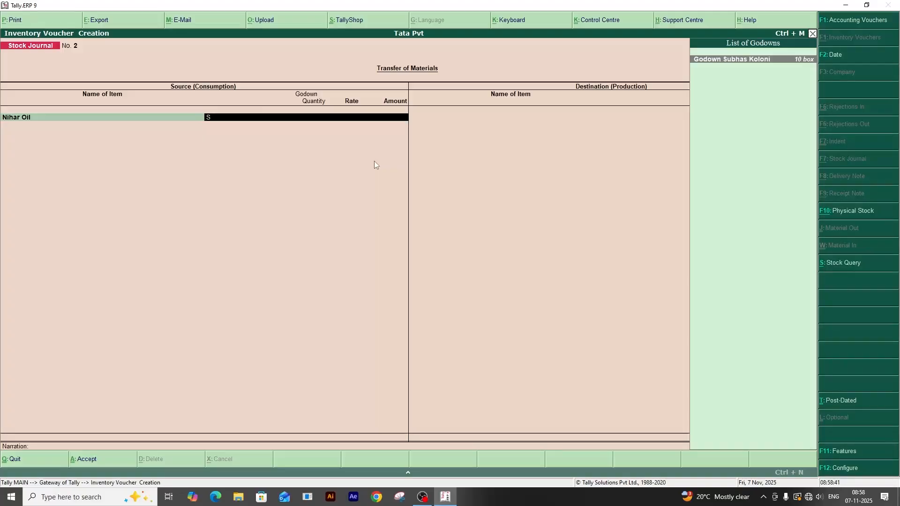
pyautogui.press('Return')
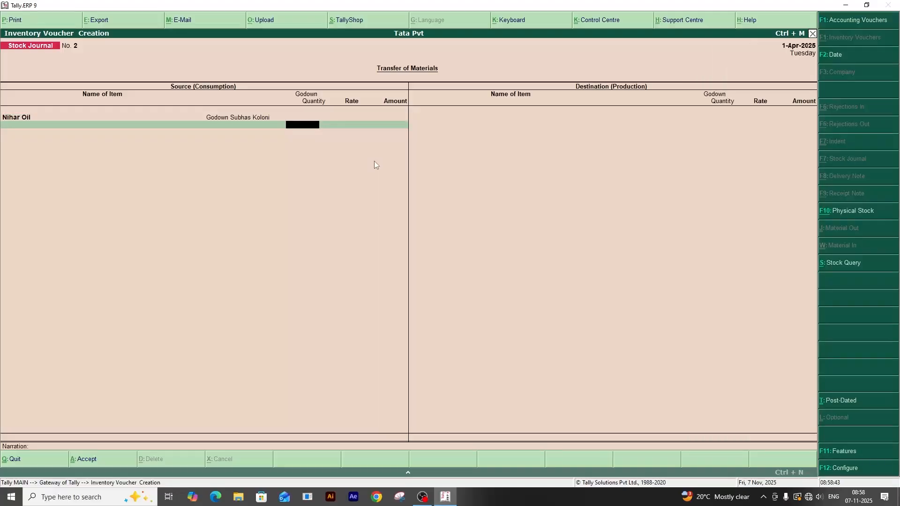
pyautogui.press('BackSpace')
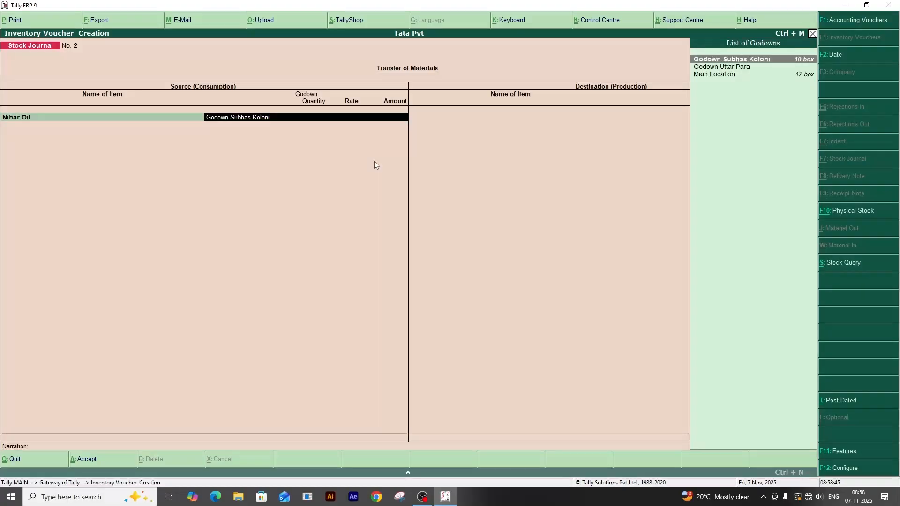
pyautogui.press('Down')
pyautogui.press('Down')
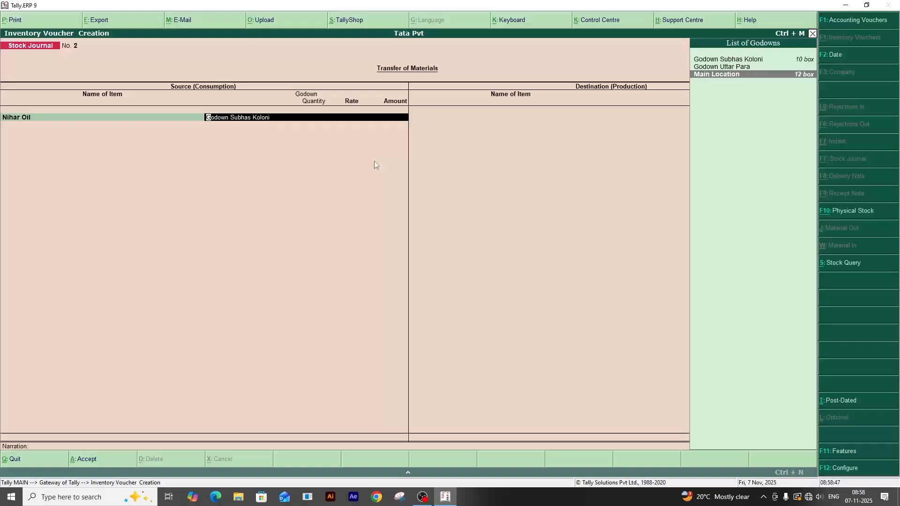
pyautogui.press('Up')
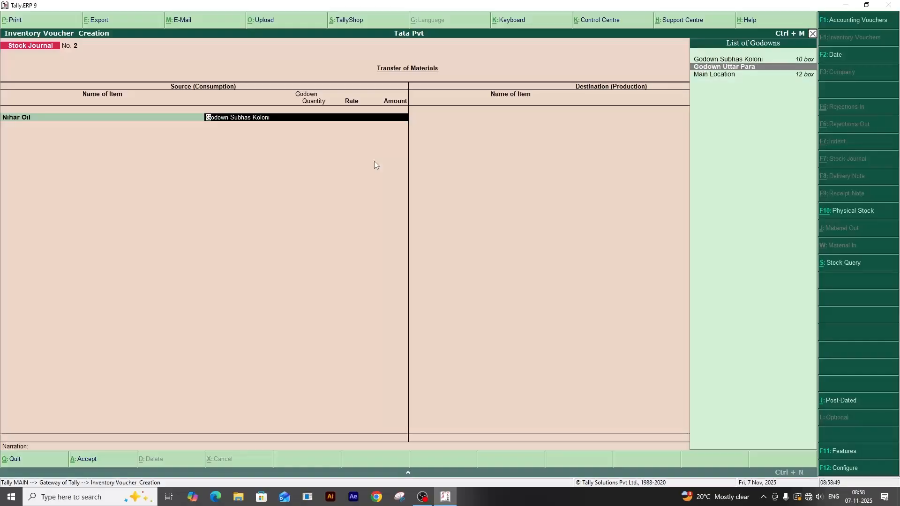
pyautogui.press('space')
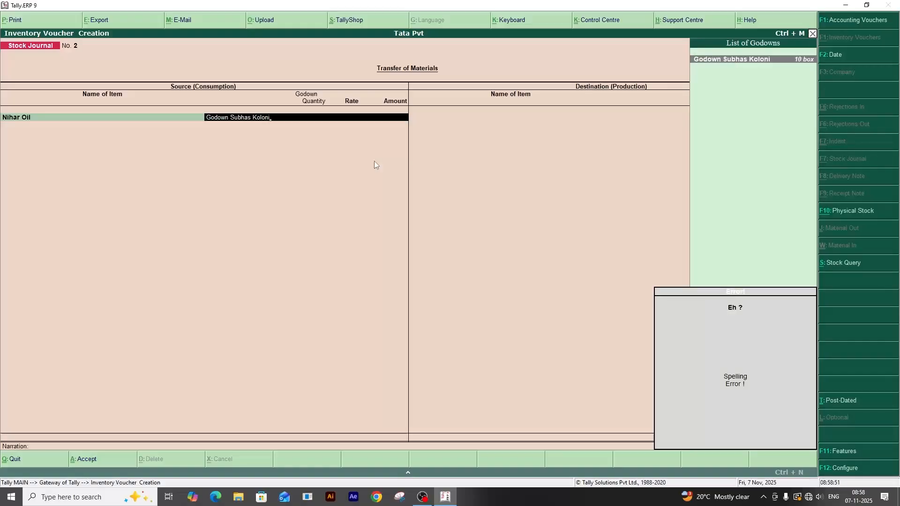
pyautogui.press('Return')
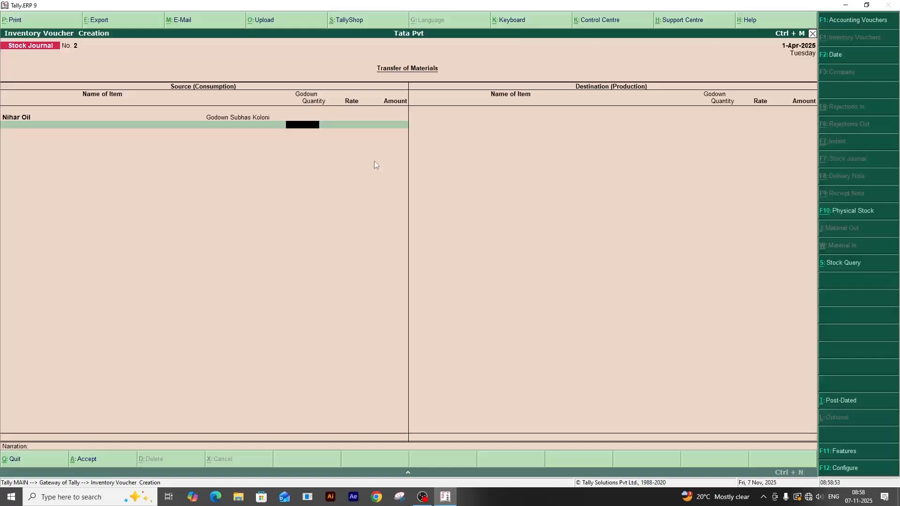
# Set the source quantity of Nihar Oil to 5 boxes and accept the 260.00/box rate and amount.
pyautogui.write('5')
pyautogui.press('Return')
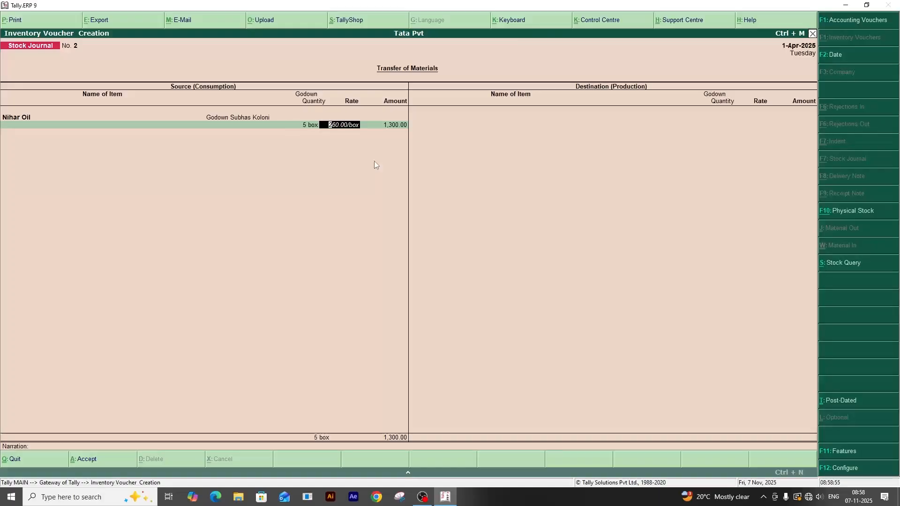
pyautogui.press('Return')
# End the source item list, then choose Nihar Oil as the destination item with Godown Uttar Para as its godown.
pyautogui.press('Return')
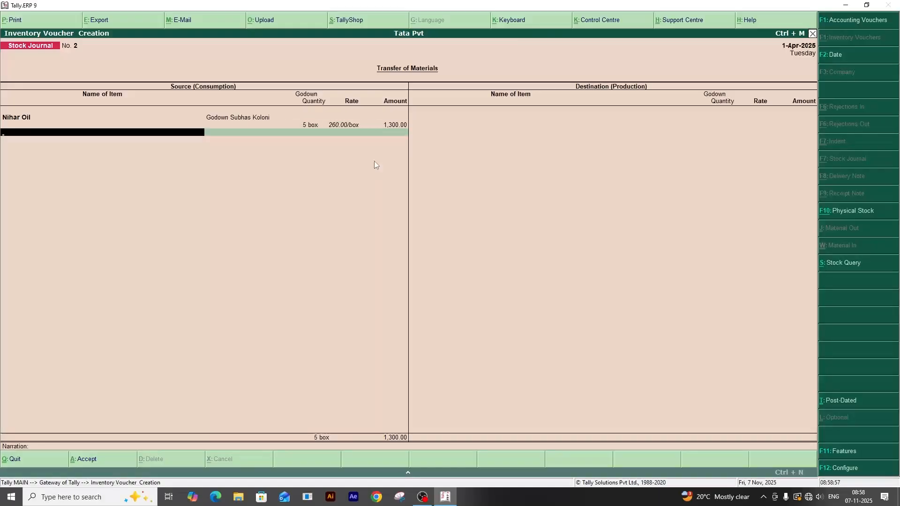
pyautogui.press('Return')
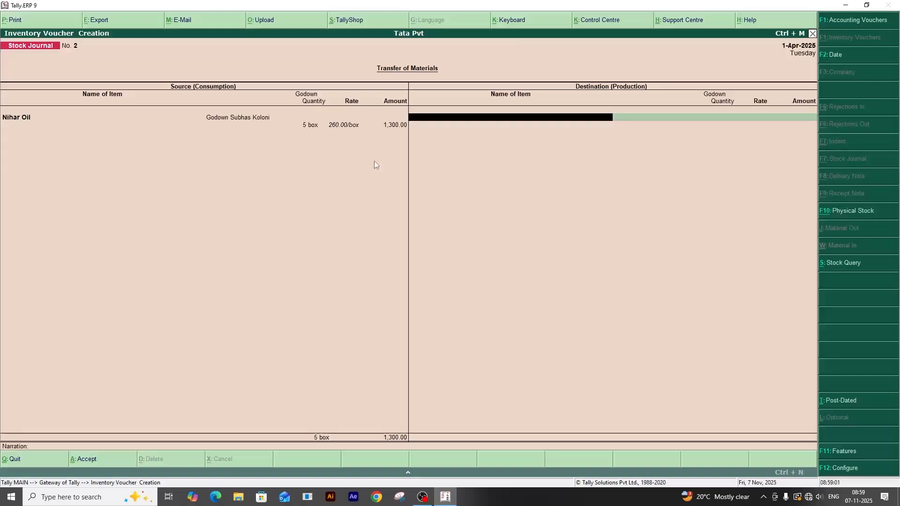
pyautogui.press('BackSpace')
pyautogui.press('Return')
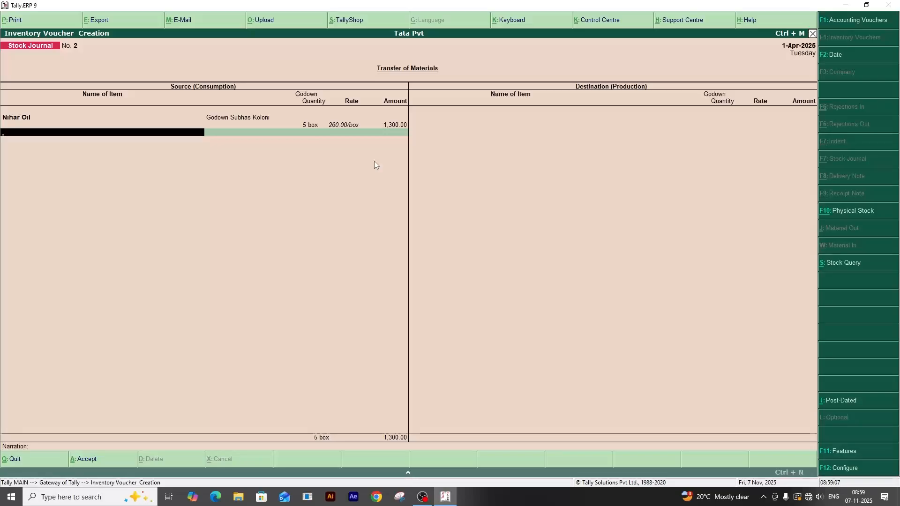
pyautogui.press('Return')
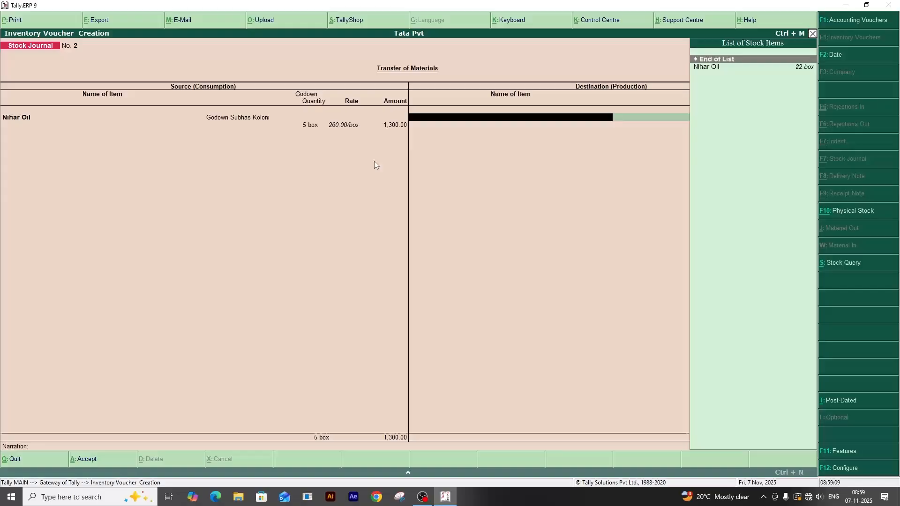
pyautogui.press('Down')
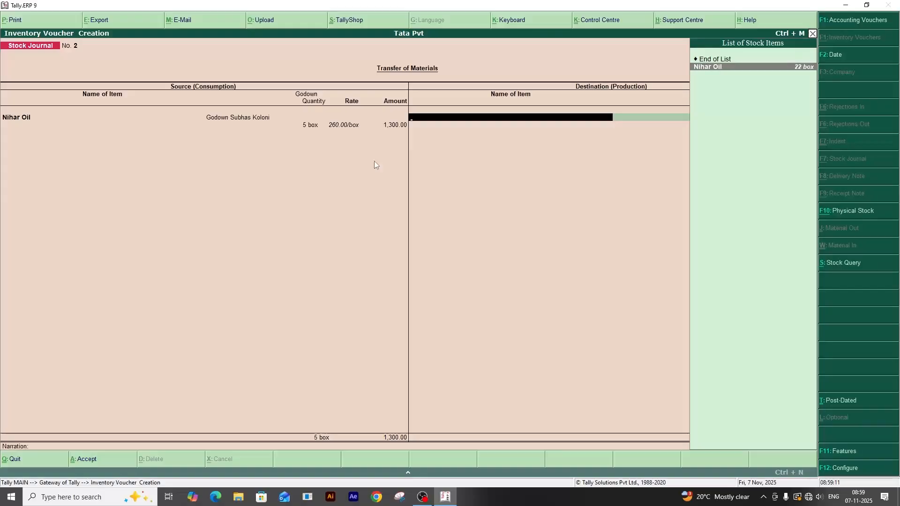
pyautogui.press('Return')
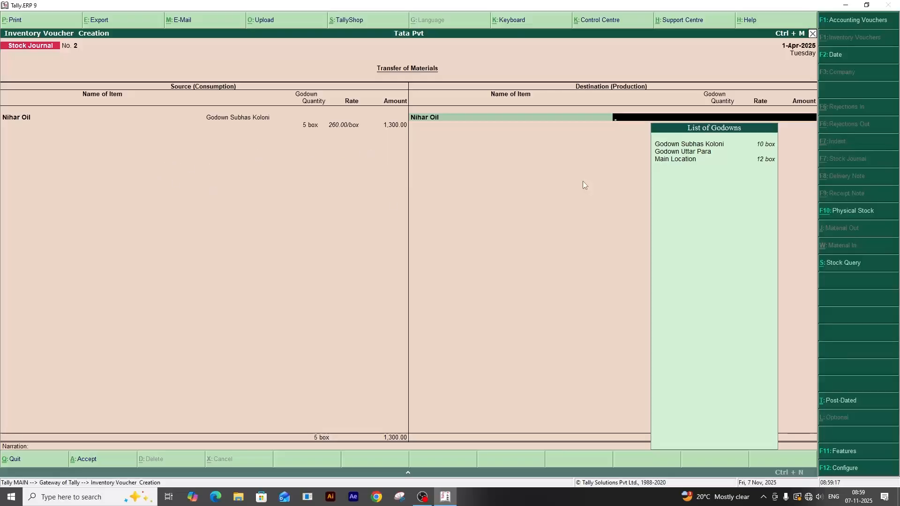
pyautogui.click(678, 154)
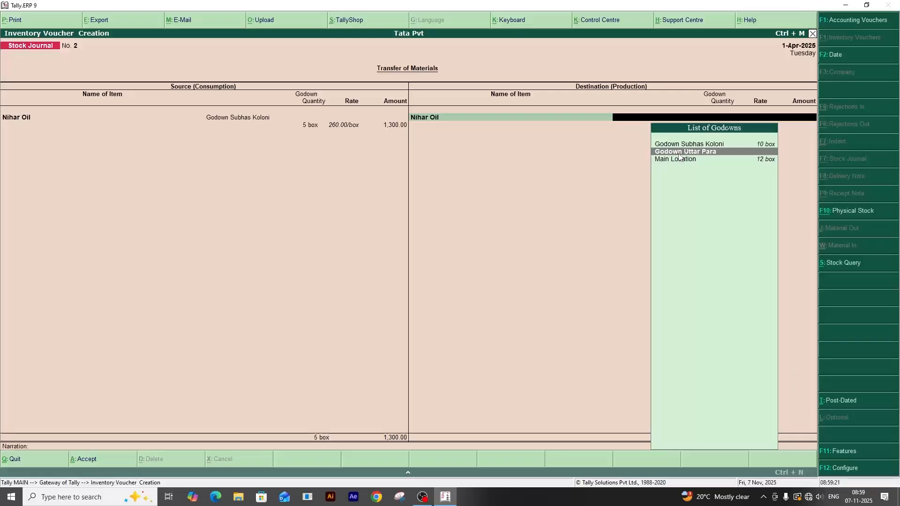
pyautogui.press('Return')
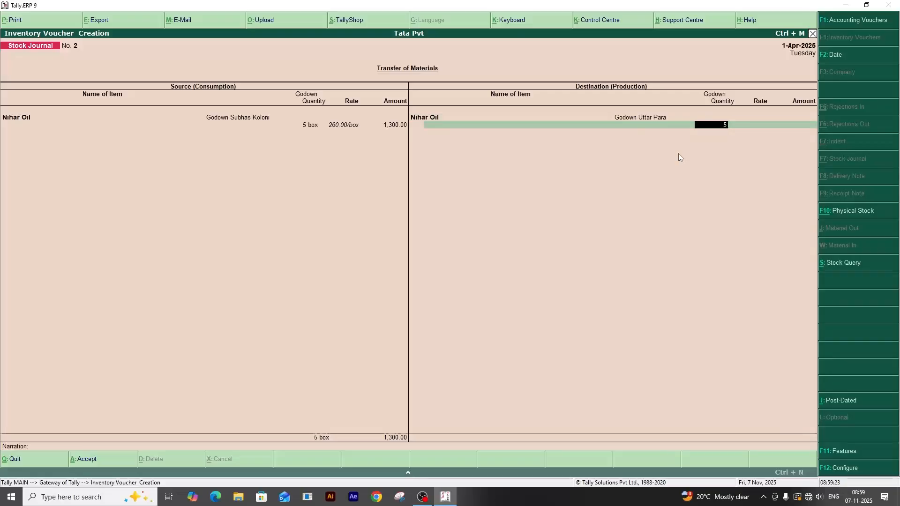
# Set the destination quantity of Nihar Oil to 5 boxes at a rate of 265.00/box and finish the destination item list.
pyautogui.press('Return')
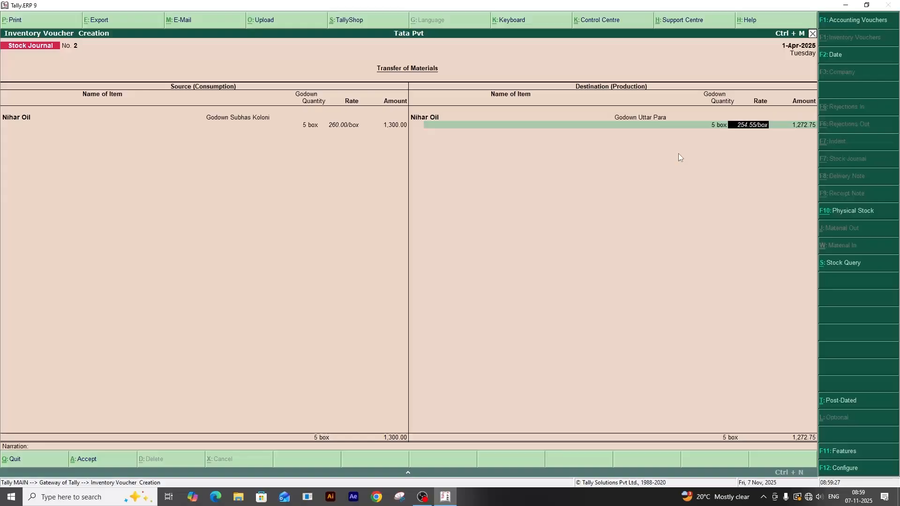
pyautogui.write('2654')
pyautogui.press('BackSpace')
pyautogui.press('Return')
# Save the stock journal without a narration and leave voucher creation for the Gateway of Tally.
pyautogui.press('Return')
pyautogui.press('Return')
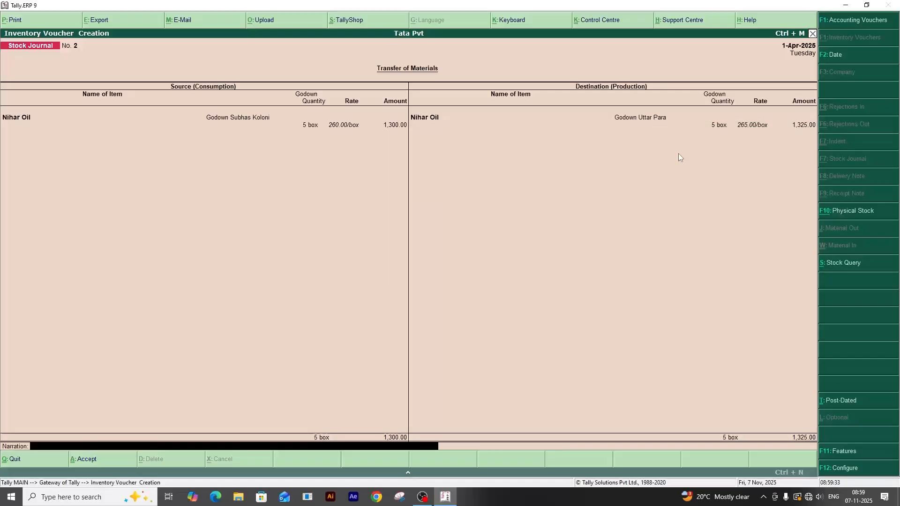
pyautogui.press('Return')
pyautogui.press('Return')
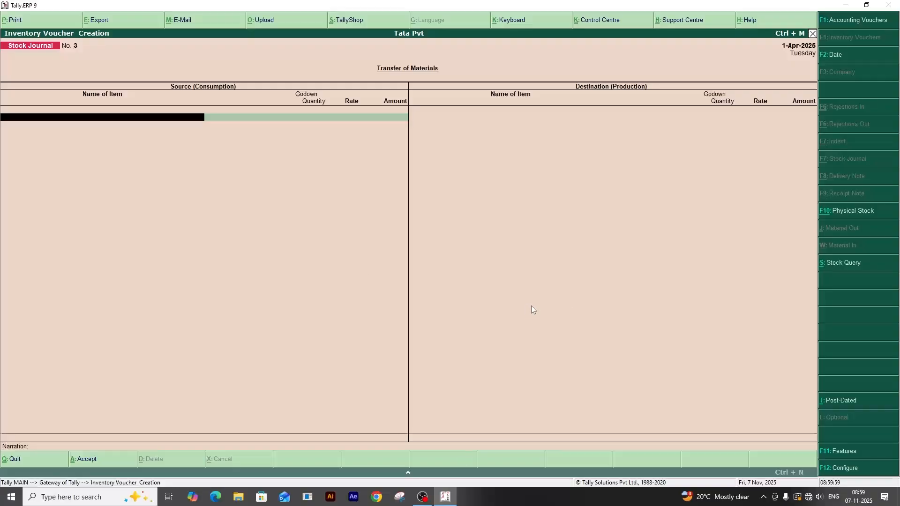
pyautogui.press('Escape')
pyautogui.press('y')
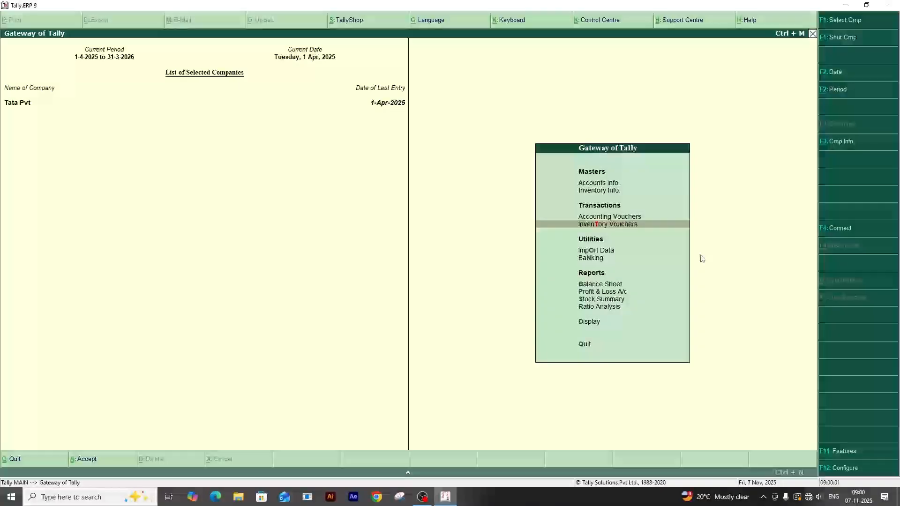